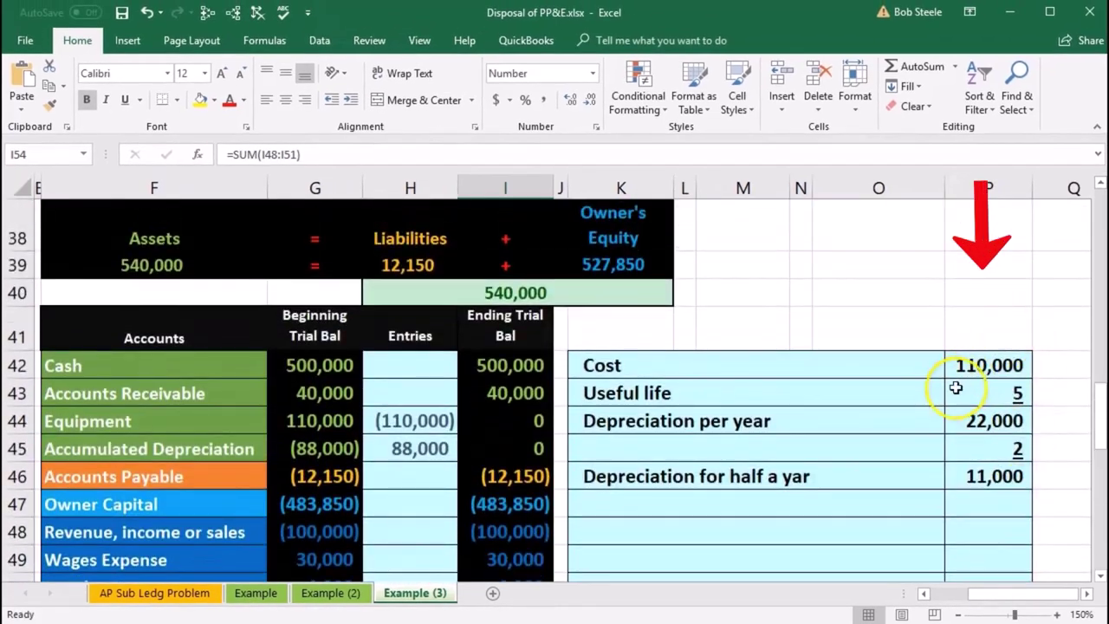
Examine the half-year depreciation calculation, the $15,000 cash disposal scenario in column A and its accumulated depreciation balance in I64
click(984, 473)
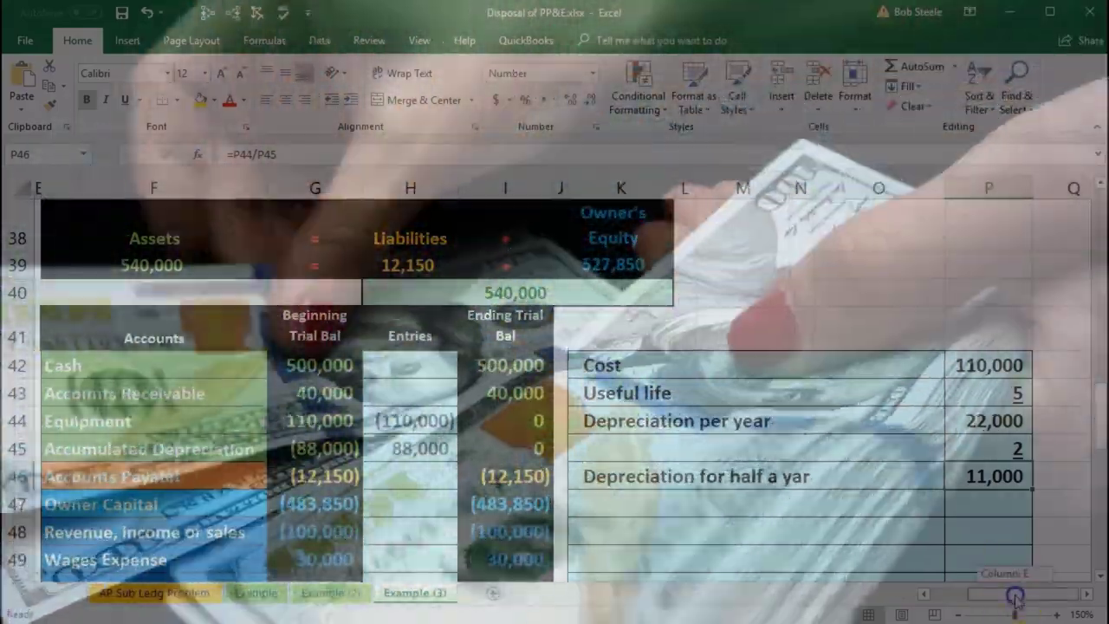
drag(1018, 596, 939, 595)
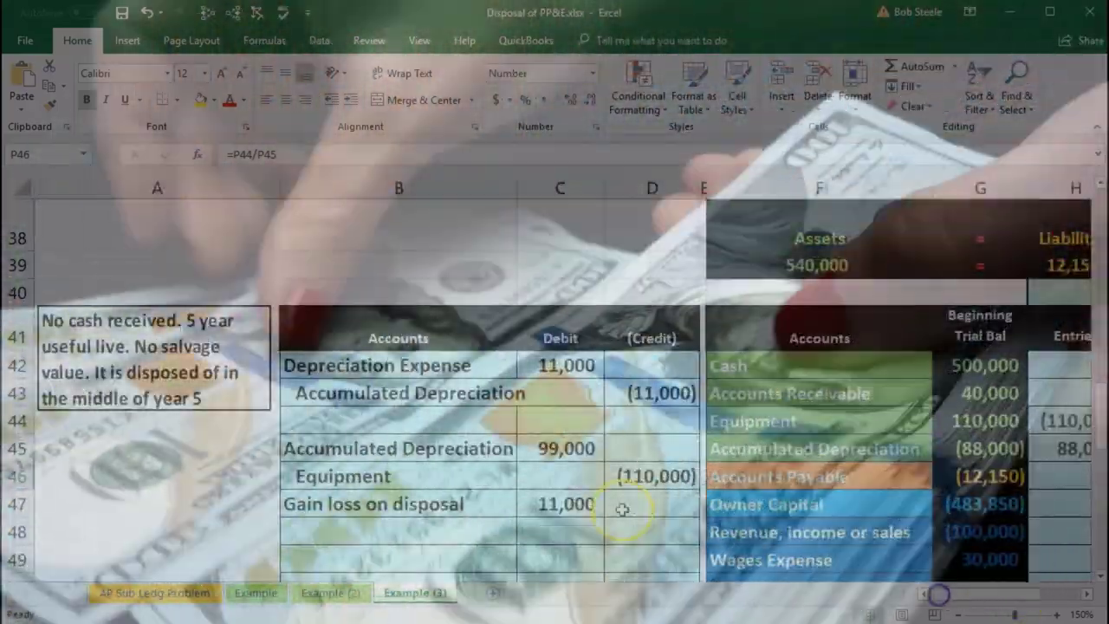
scroll(527, 493, down, 6)
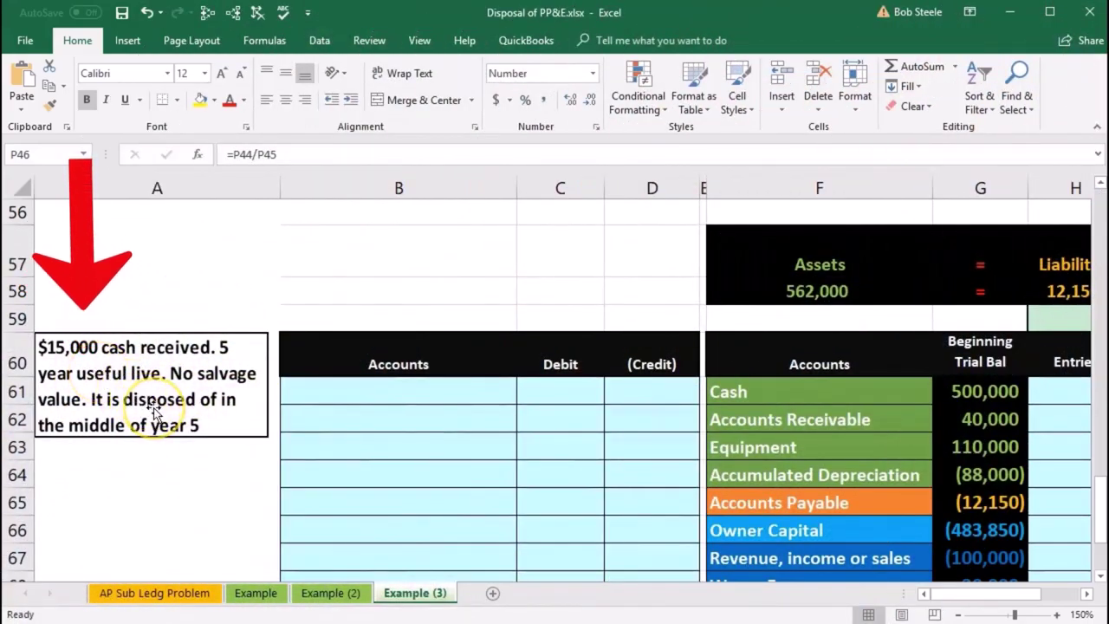
click(1090, 597)
click(916, 476)
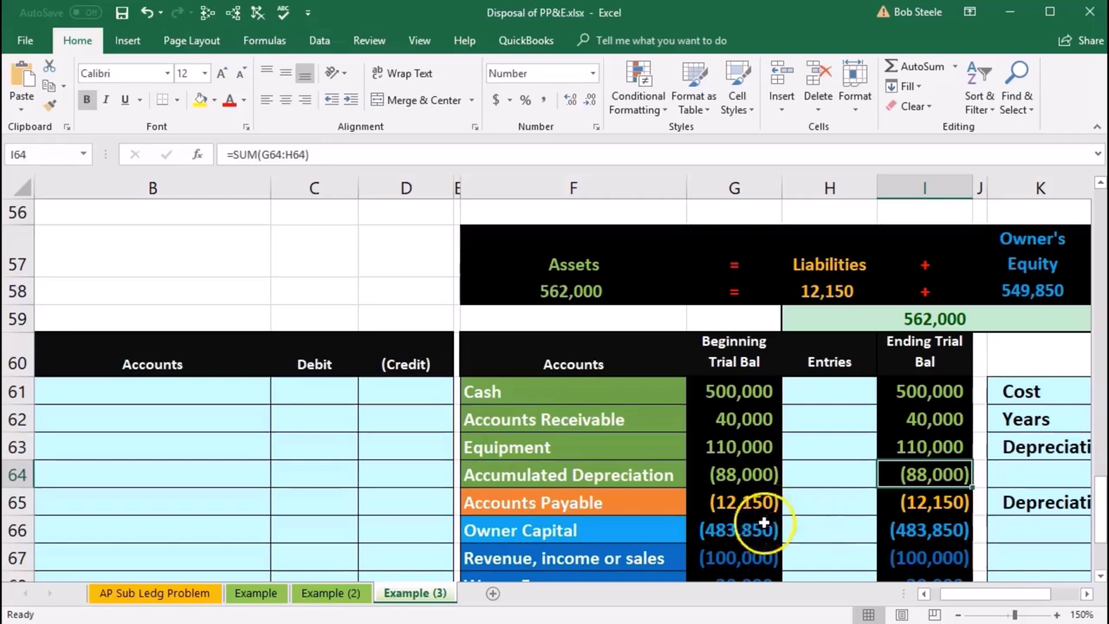
Copy the Depreciation Expense account name from F70 and paste it as values into B61 of the journal entry
scroll(704, 526, down, 1)
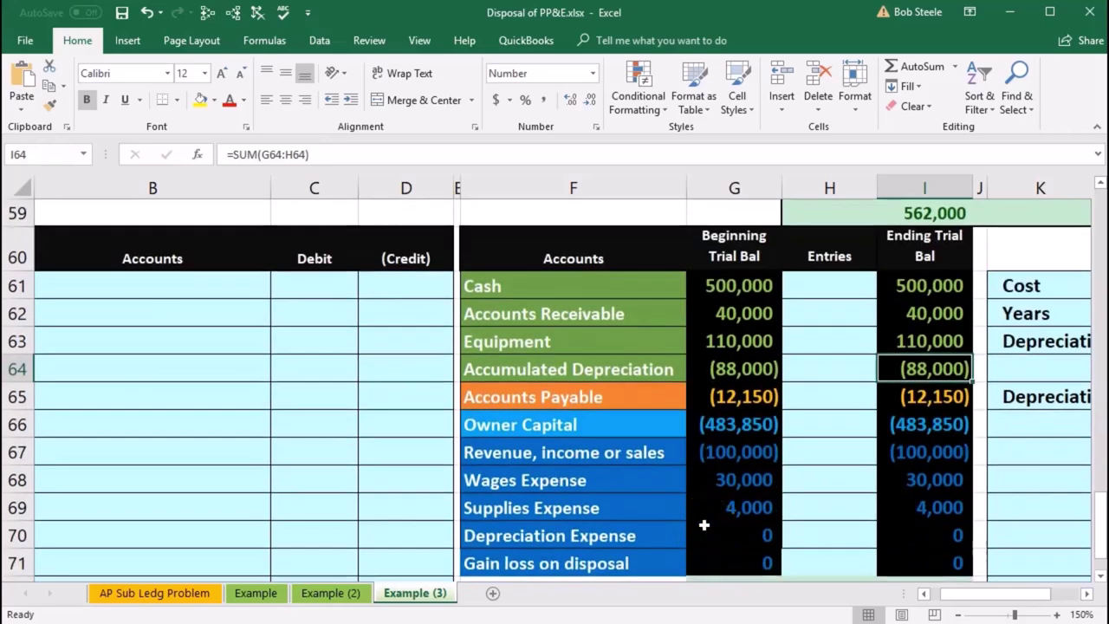
click(588, 542)
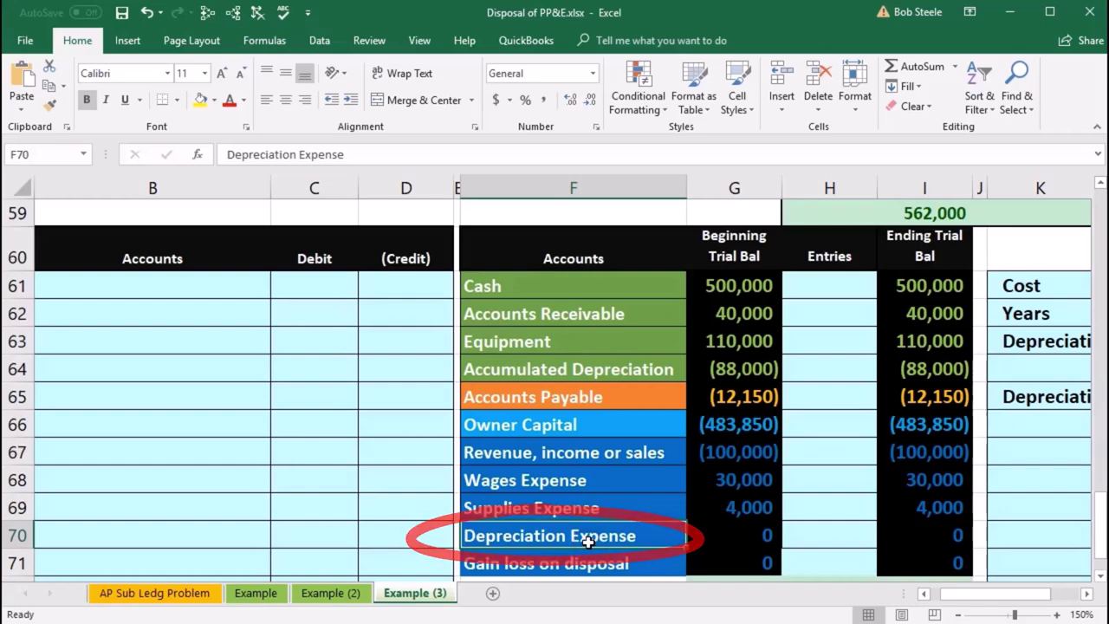
right_click(589, 542)
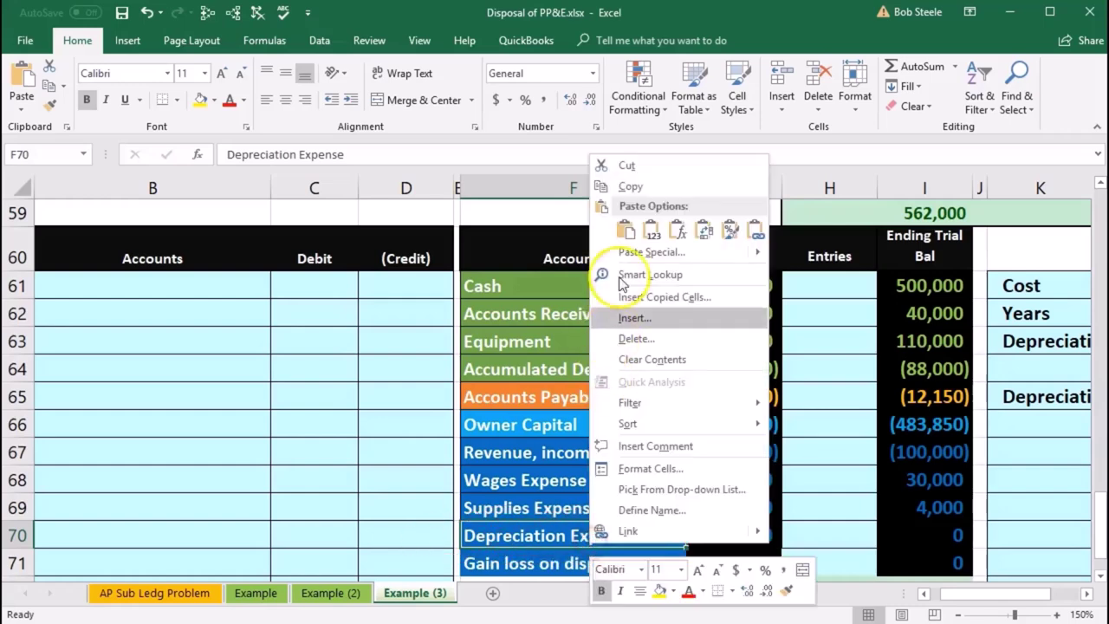
click(634, 191)
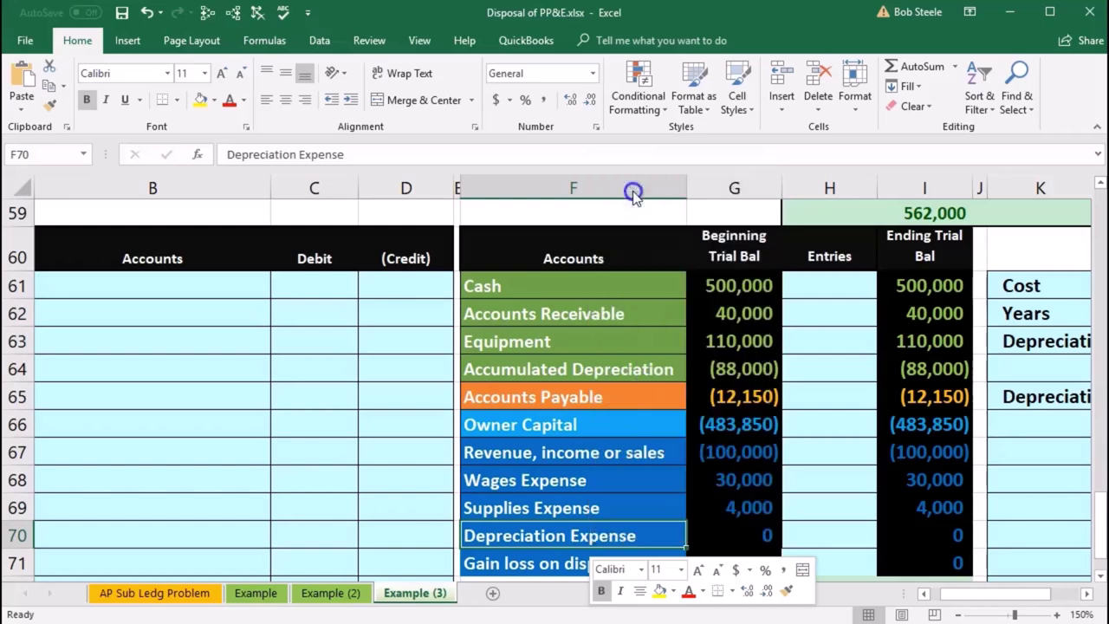
click(134, 283)
right_click(135, 284)
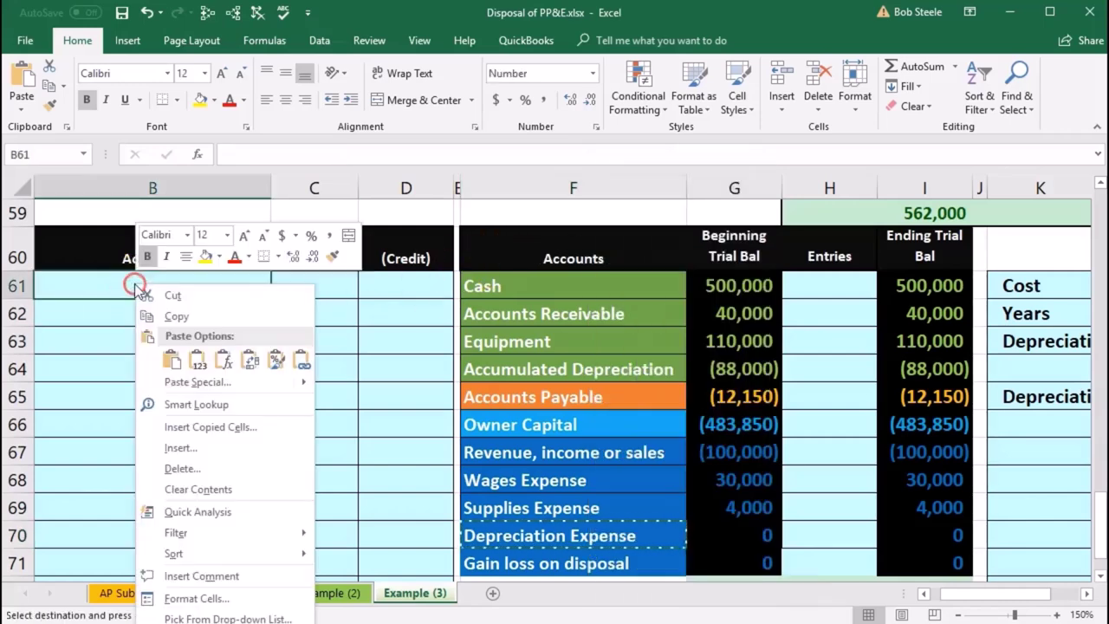
click(199, 361)
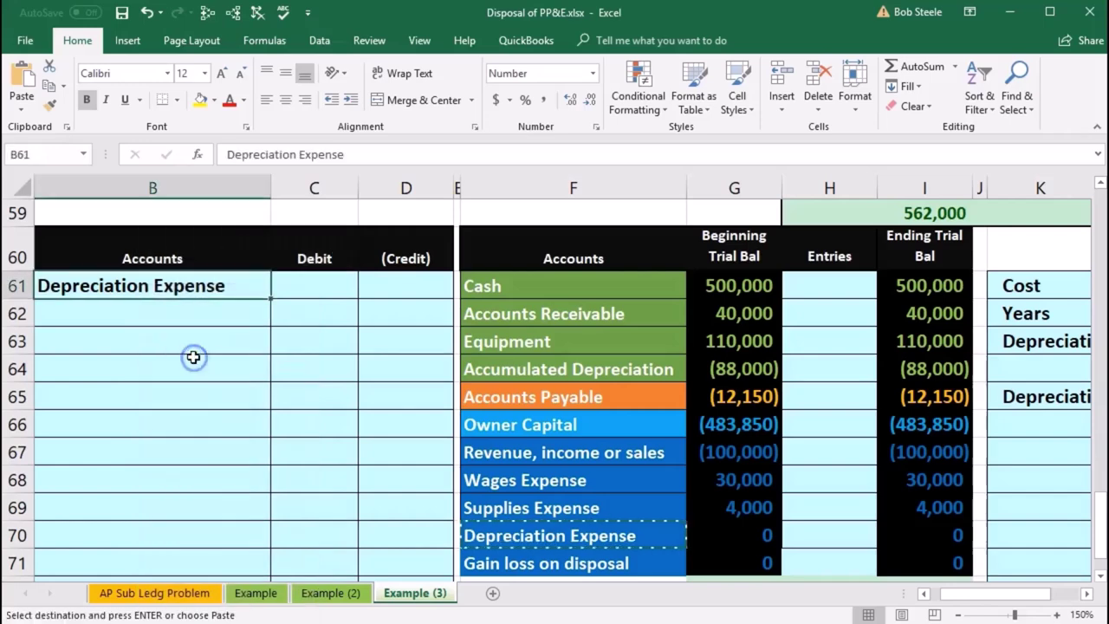
Enter the 11,000 debit in C61 and the matching credit in D62 with the formula -C61
click(308, 280)
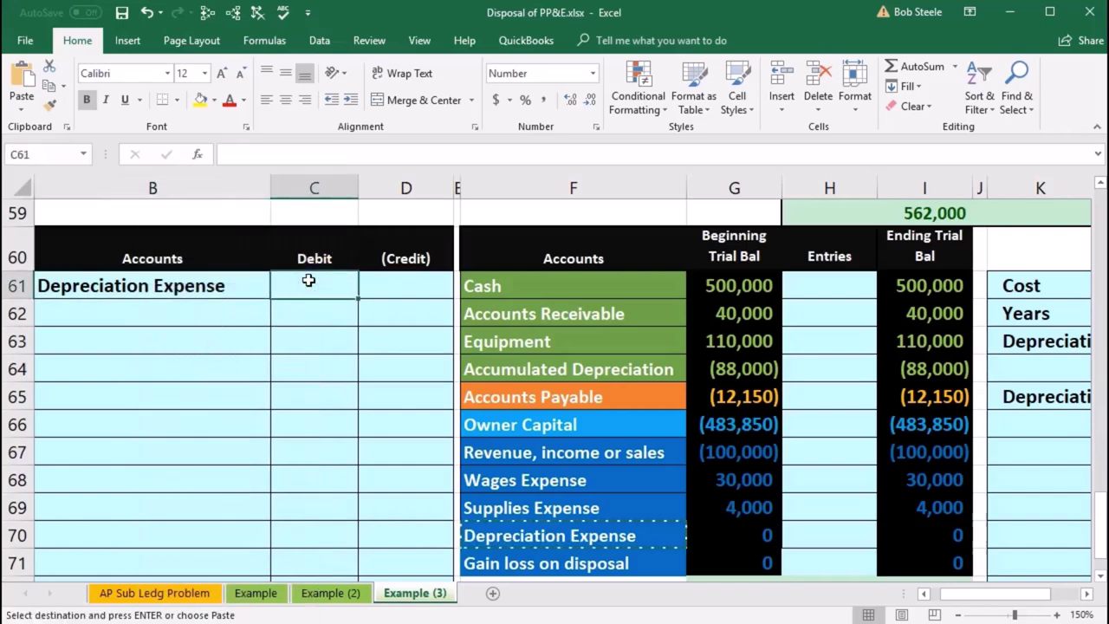
text(11,000)
key(Return)
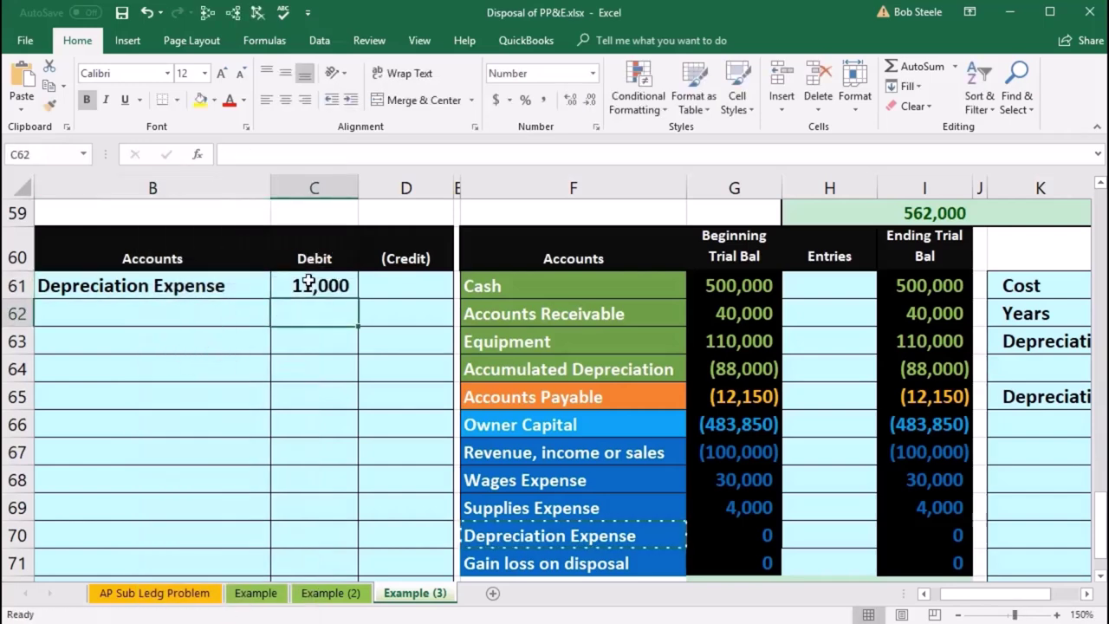
key(Right)
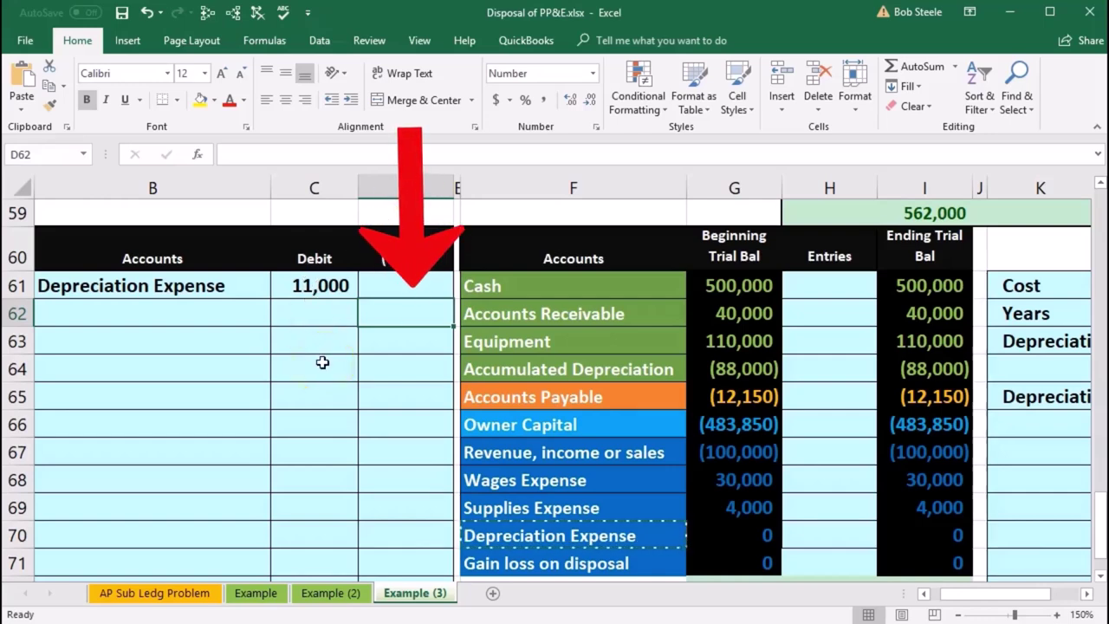
text(-)
click(321, 286)
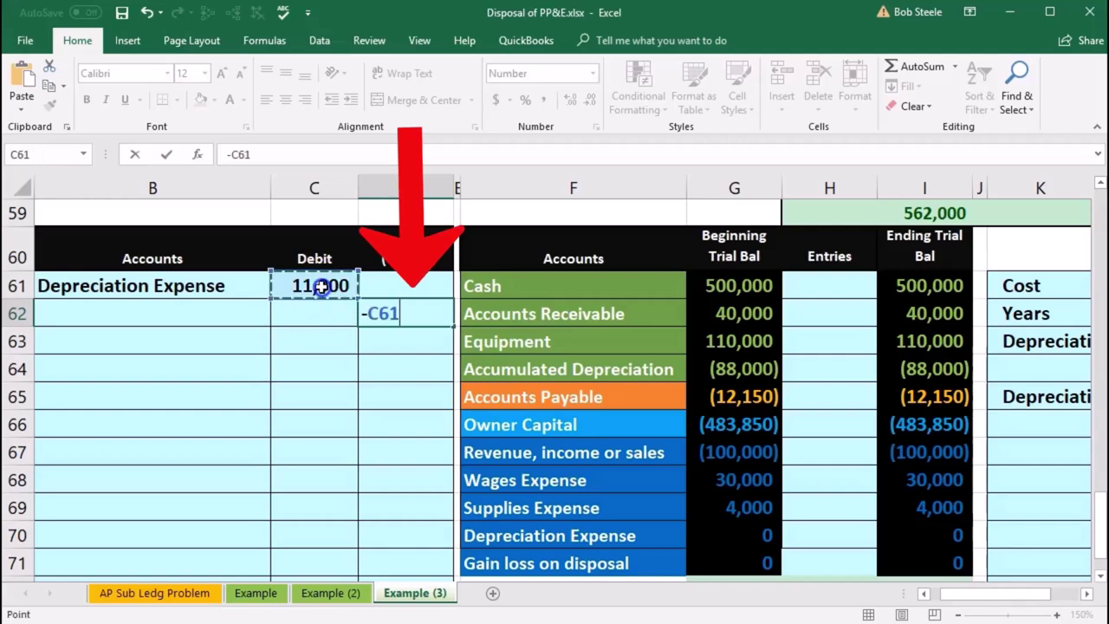
key(Return)
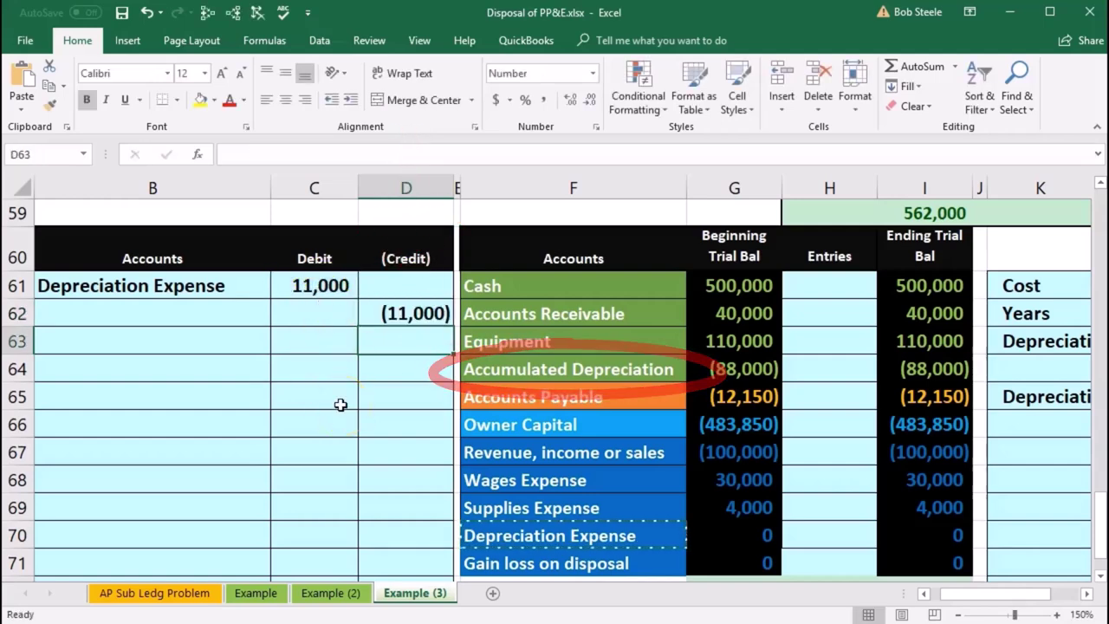
Copy the Accumulated Depreciation account name from F64 into B62 as values and indent it one level
click(485, 368)
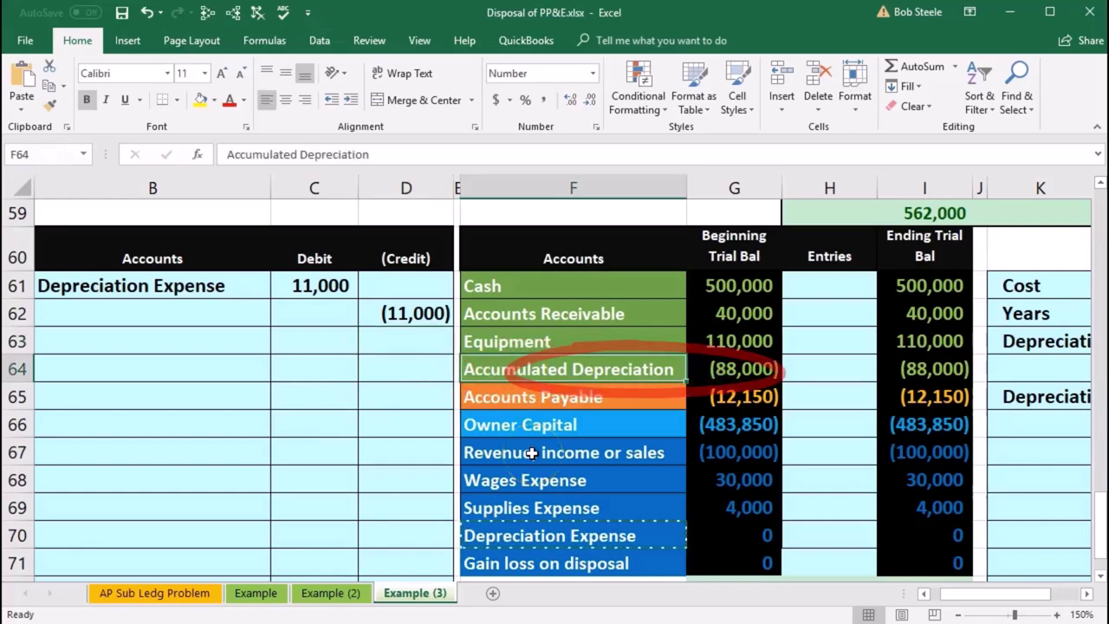
right_click(576, 370)
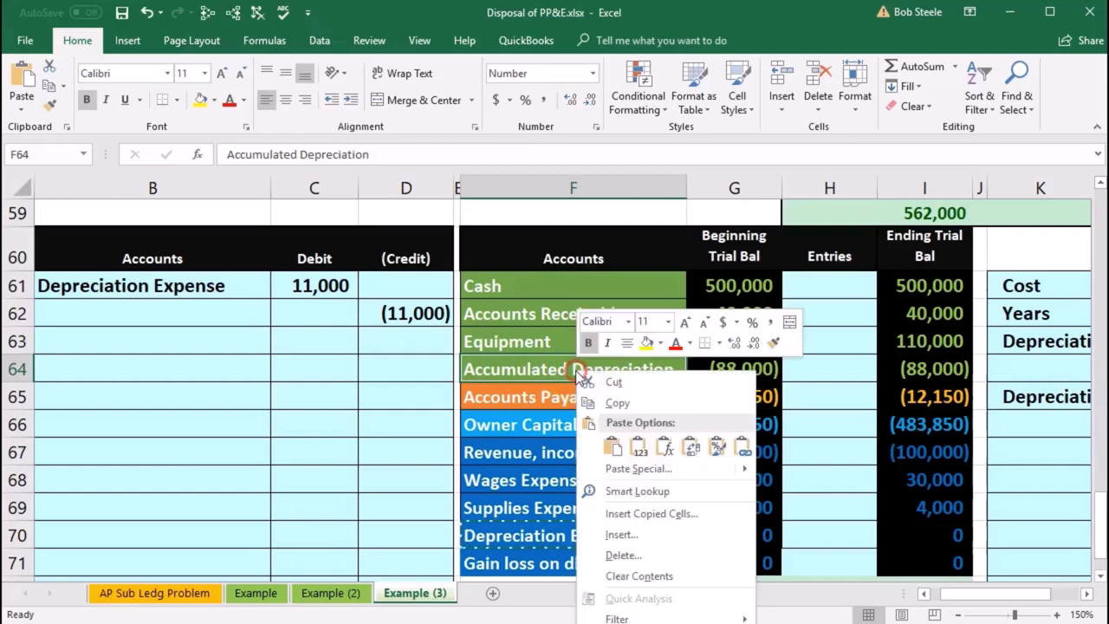
click(615, 403)
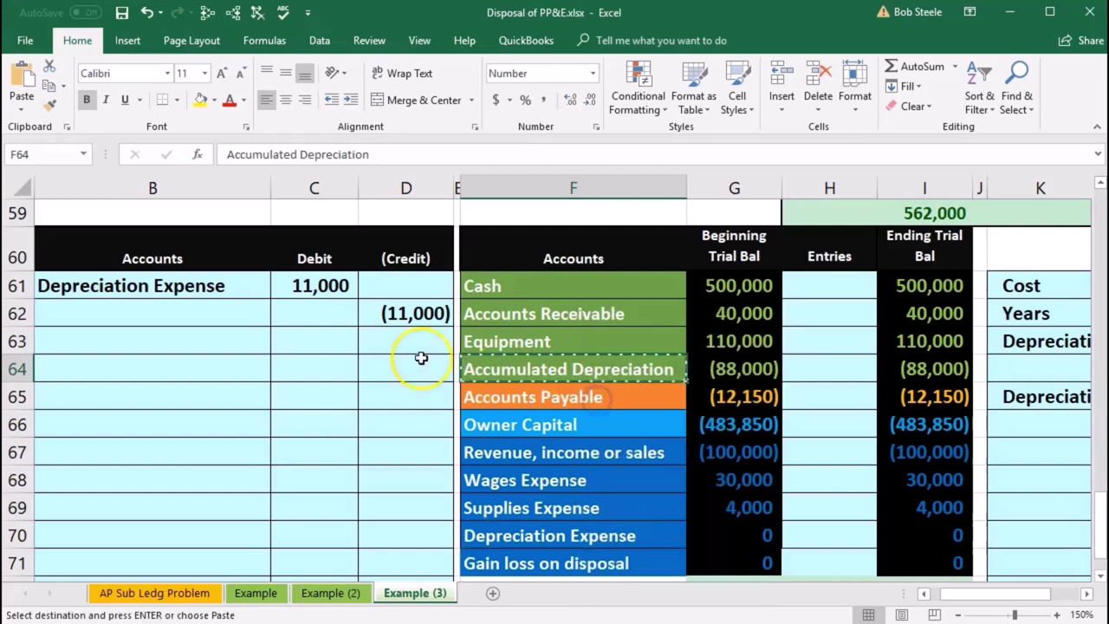
click(201, 316)
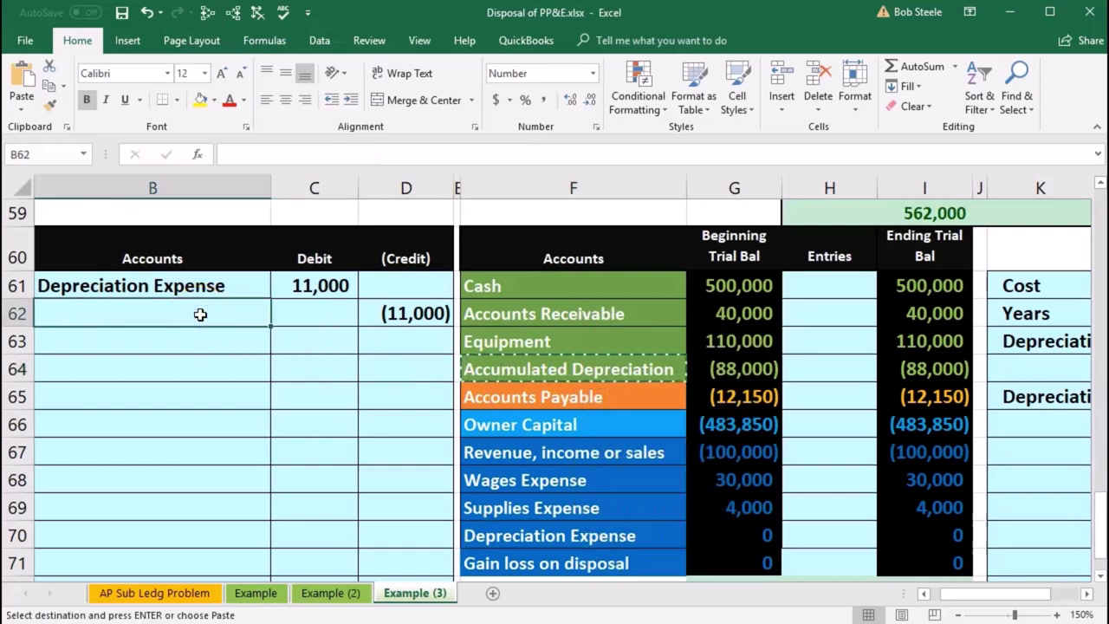
right_click(201, 315)
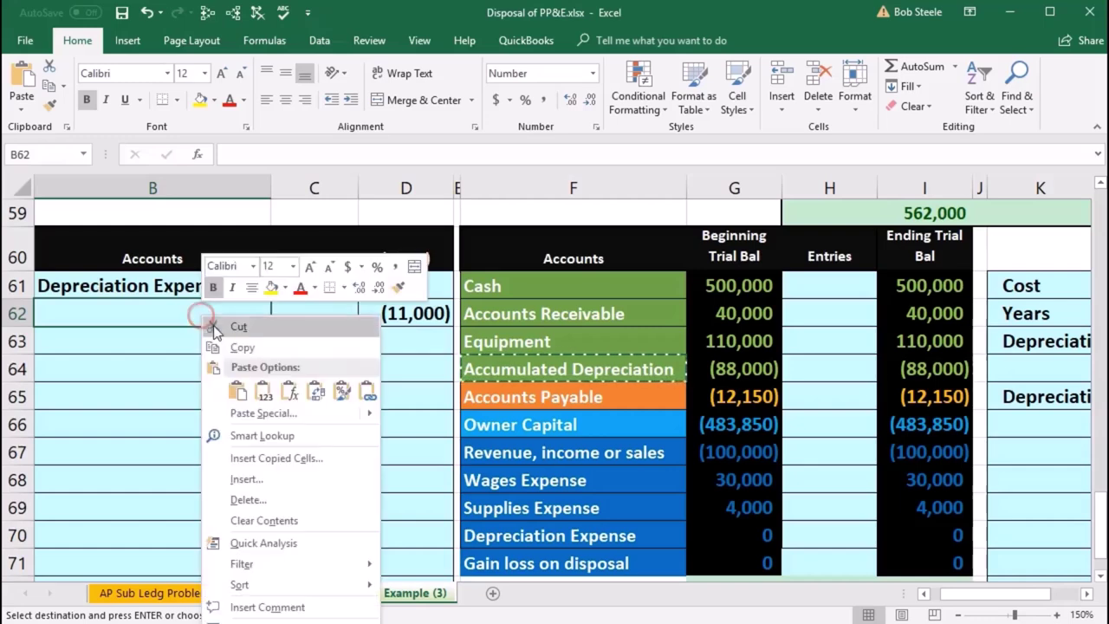
click(263, 390)
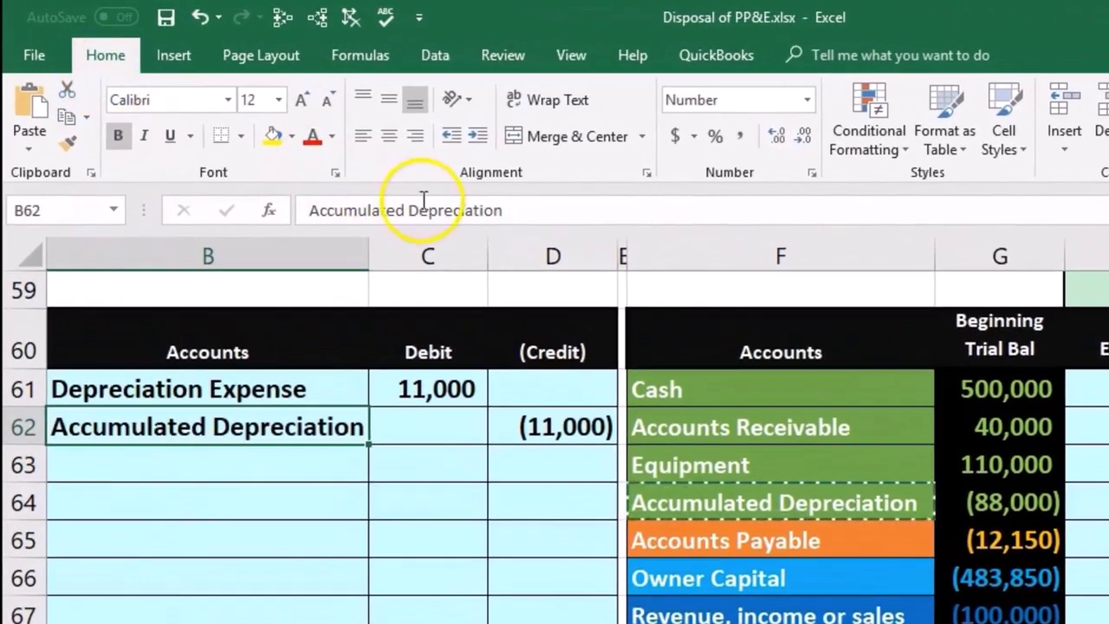
click(475, 135)
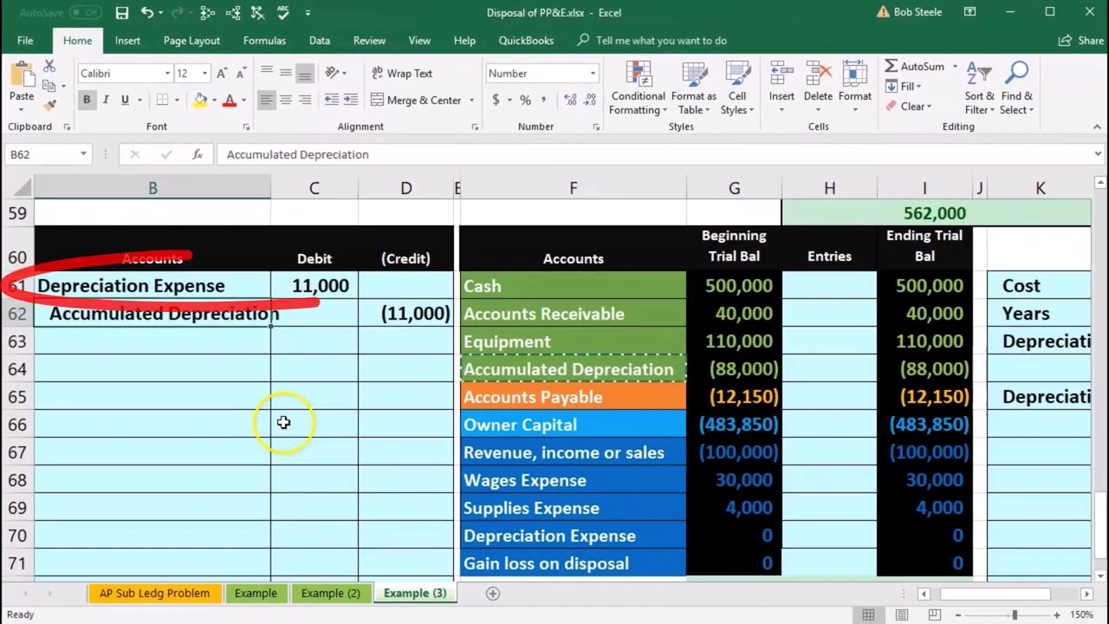
click(381, 566)
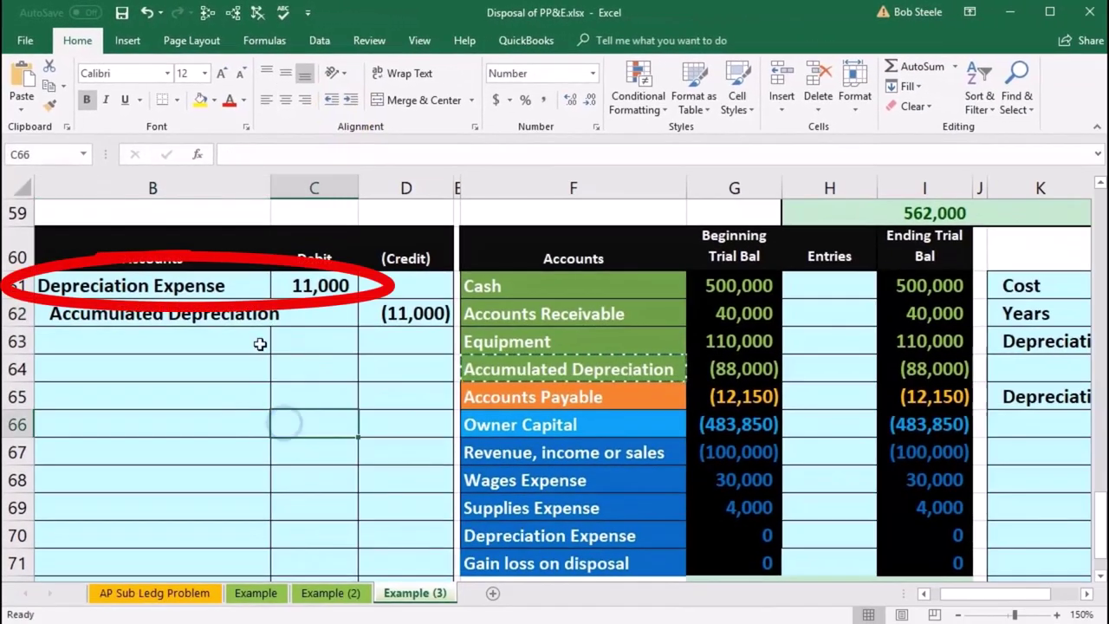
Post the depreciation expense debit to the trial balance by entering =C61 in the Entries cell H70
drag(223, 287, 310, 292)
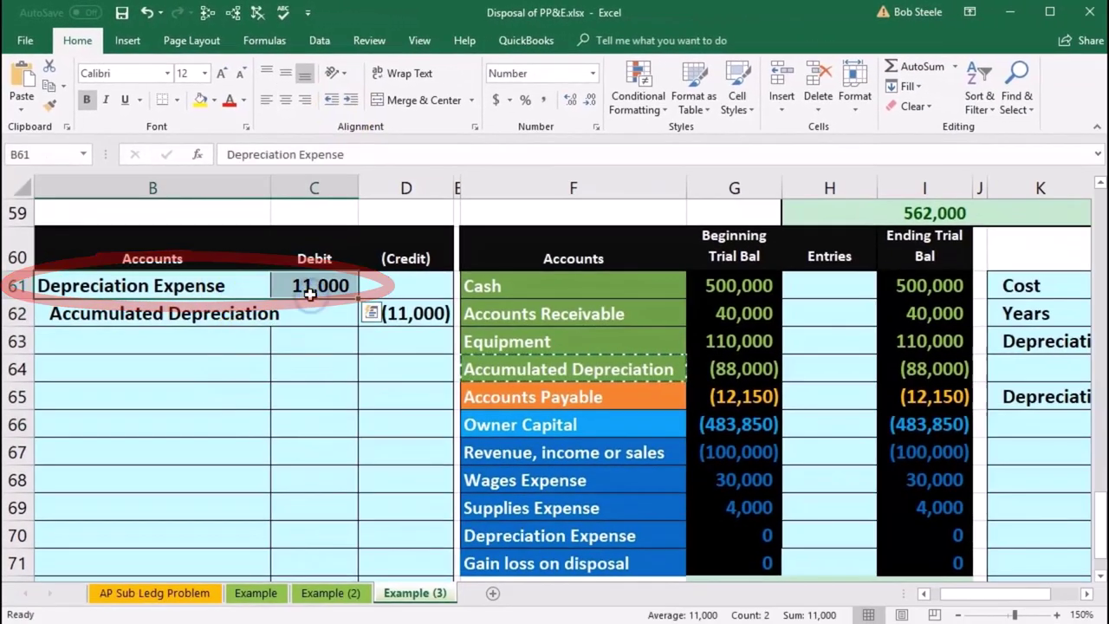
click(568, 534)
drag(568, 534, 701, 537)
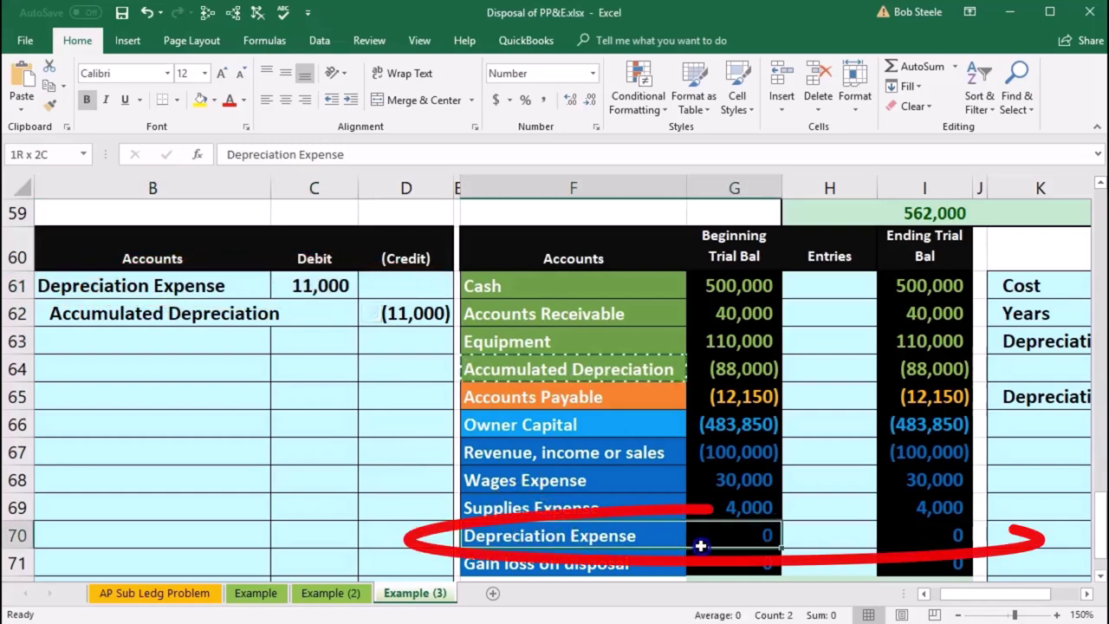
click(816, 535)
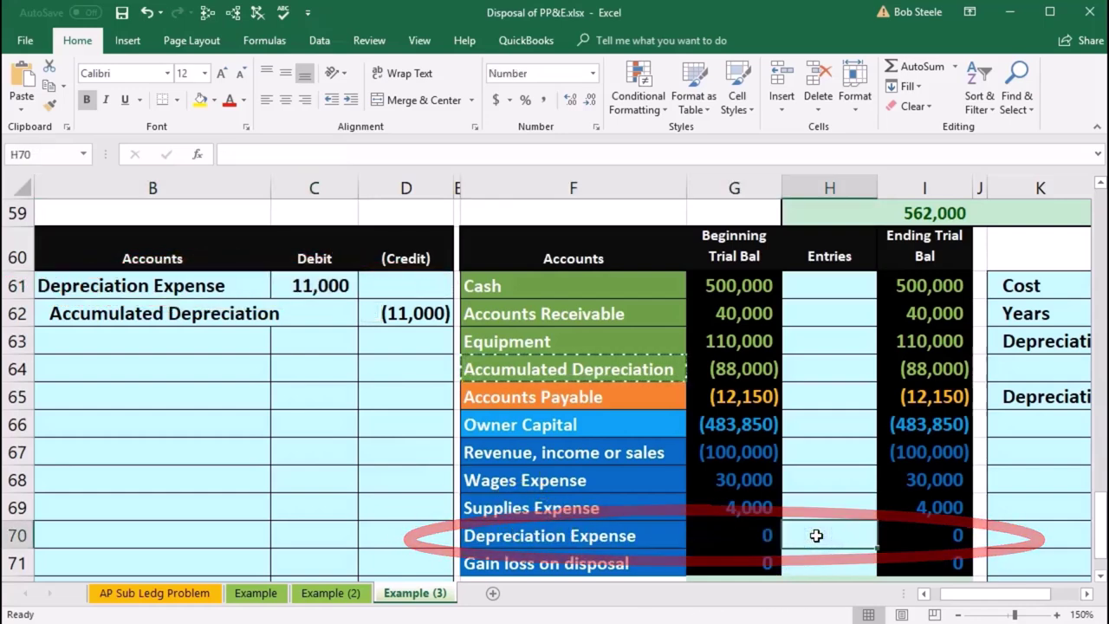
text(=)
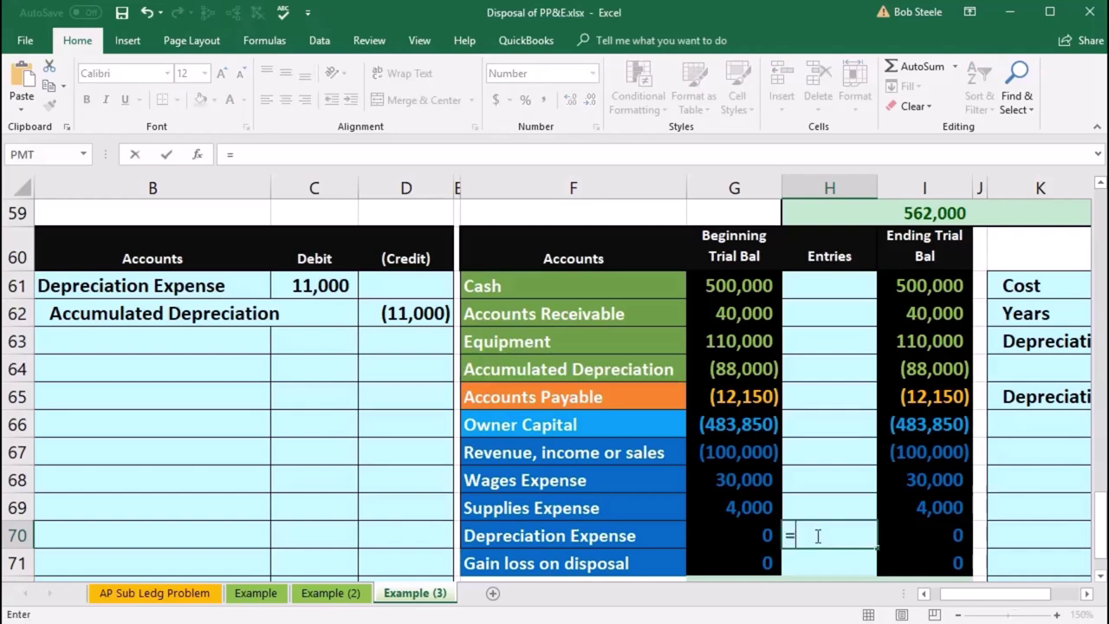
click(322, 285)
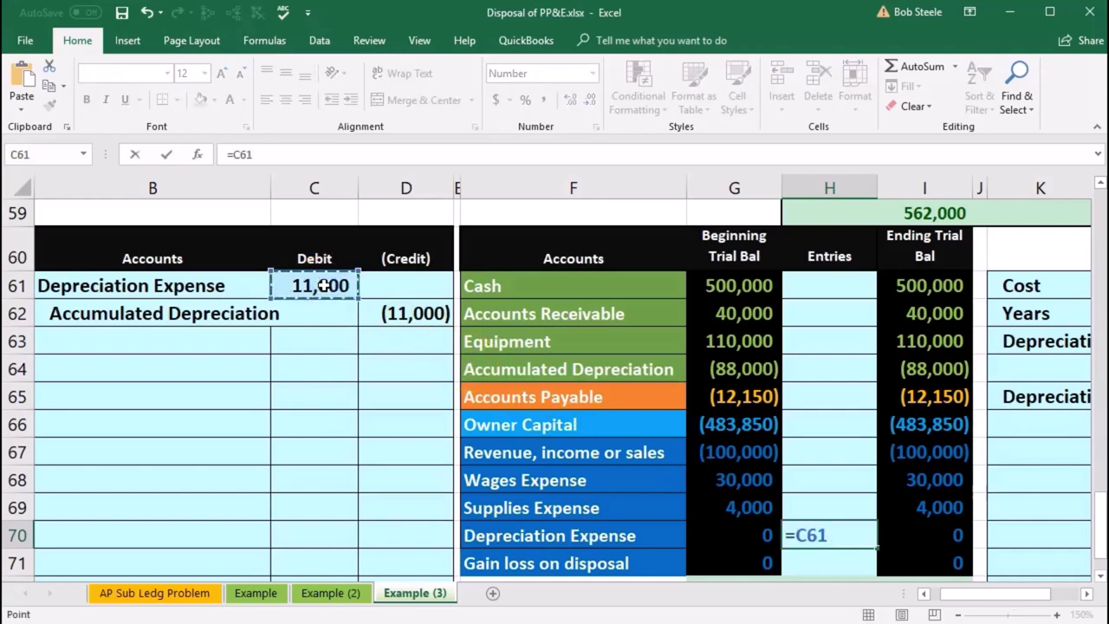
key(Return)
Post the accumulated depreciation credit to the trial balance by entering =D62 in the Entries cell H64
mouse_move(217, 288)
mouse_down()
mouse_move(253, 343)
mouse_move(511, 299)
mouse_move(225, 286)
mouse_move(298, 316)
mouse_move(384, 314)
mouse_up()
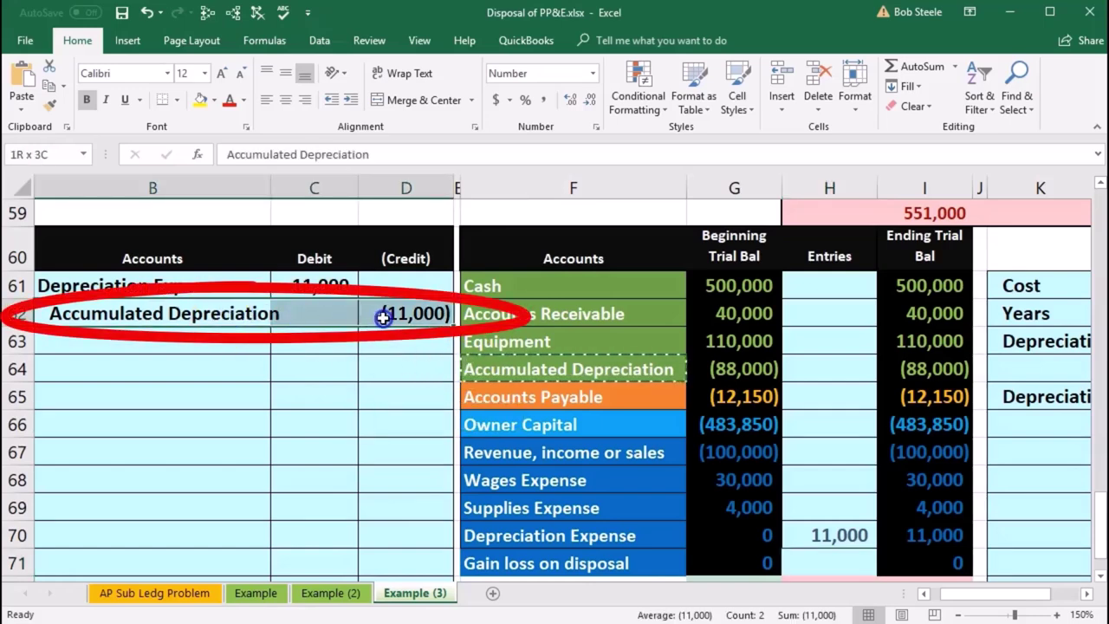
drag(542, 369, 707, 372)
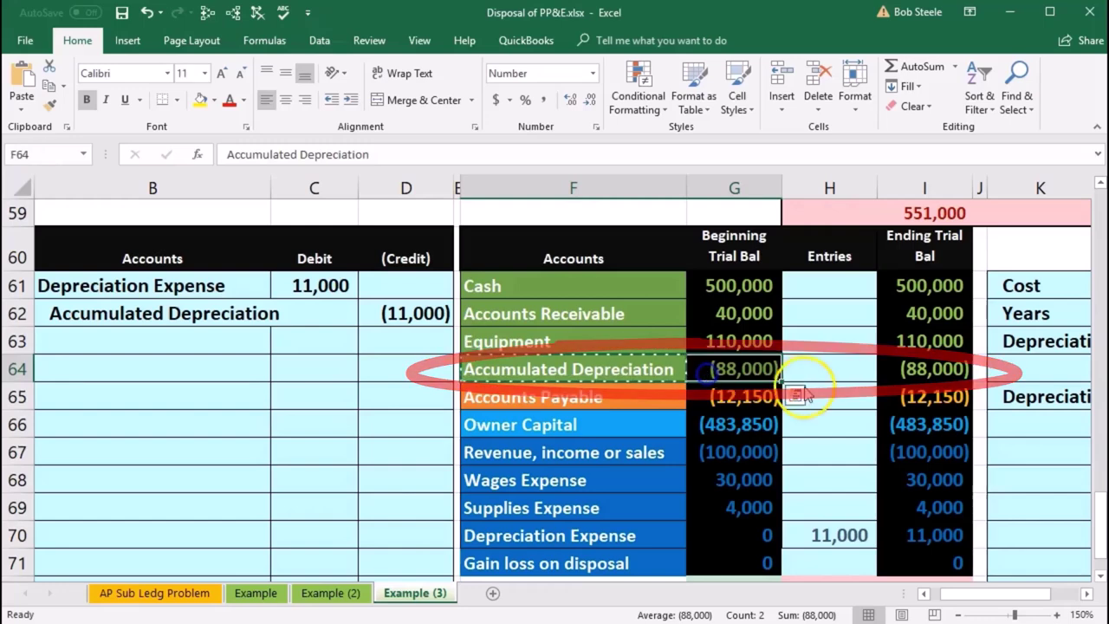
click(829, 366)
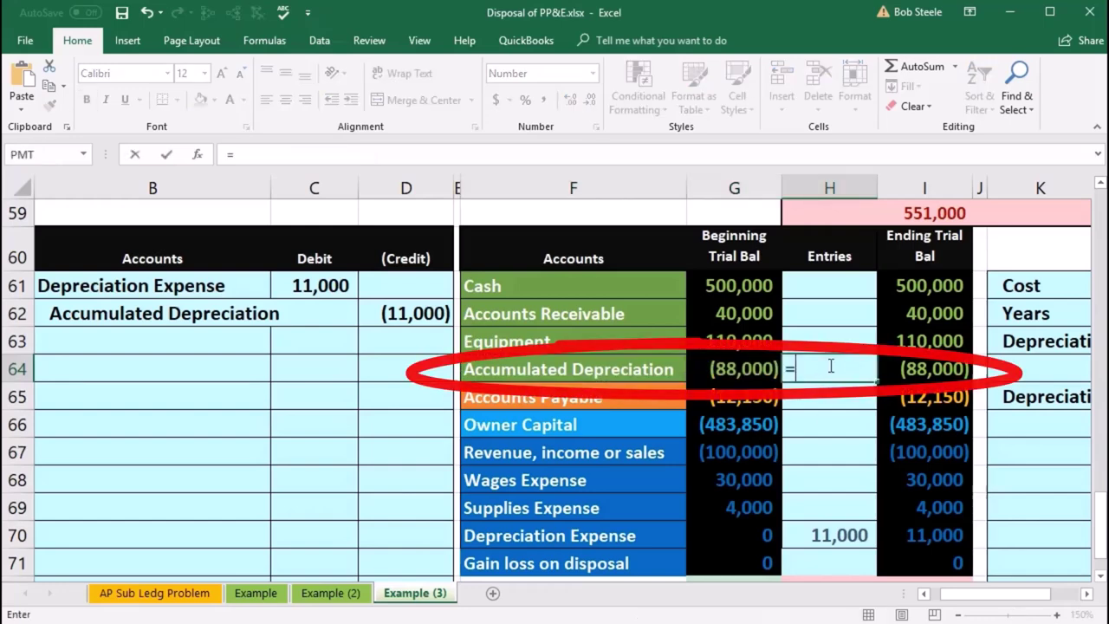
text(=)
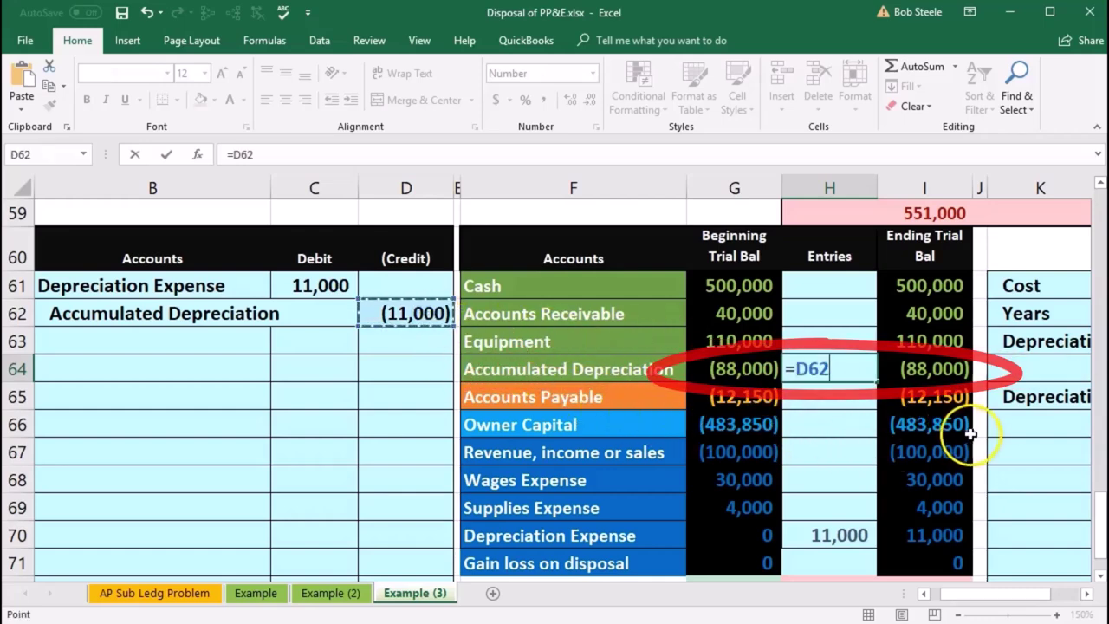
key(Return)
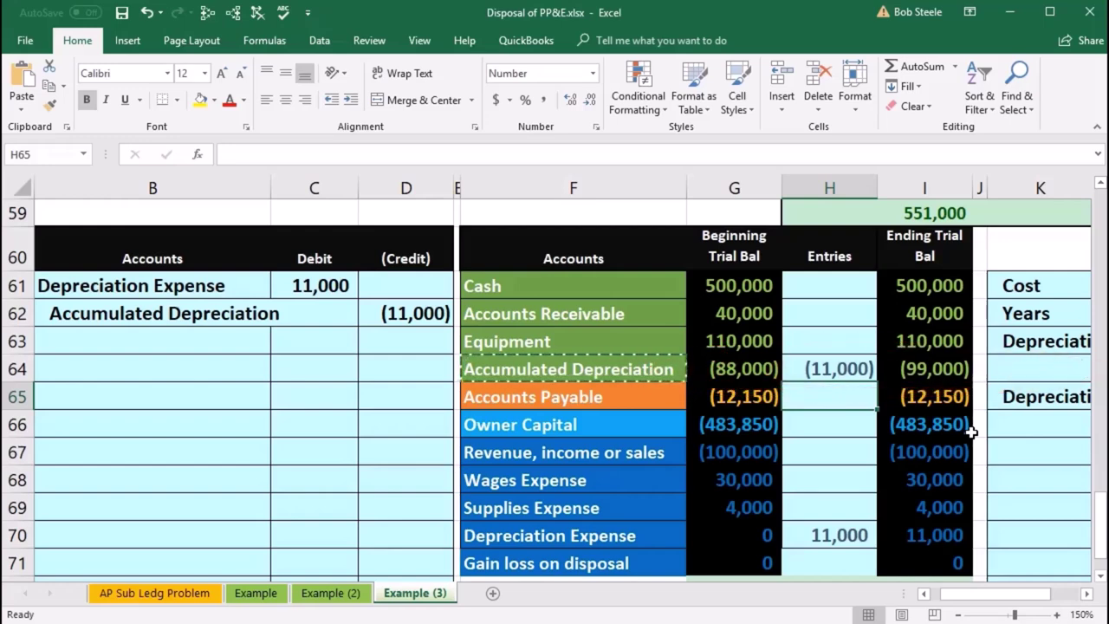
Copy the Cash account name from F61 into B64 as values to begin the disposal entry
click(943, 347)
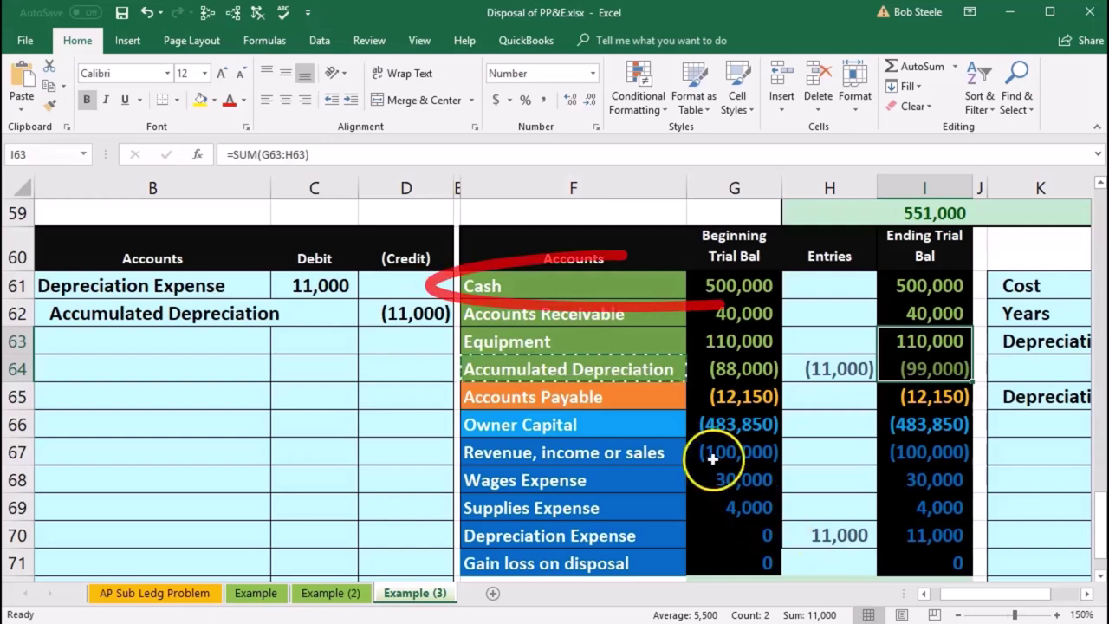
click(700, 288)
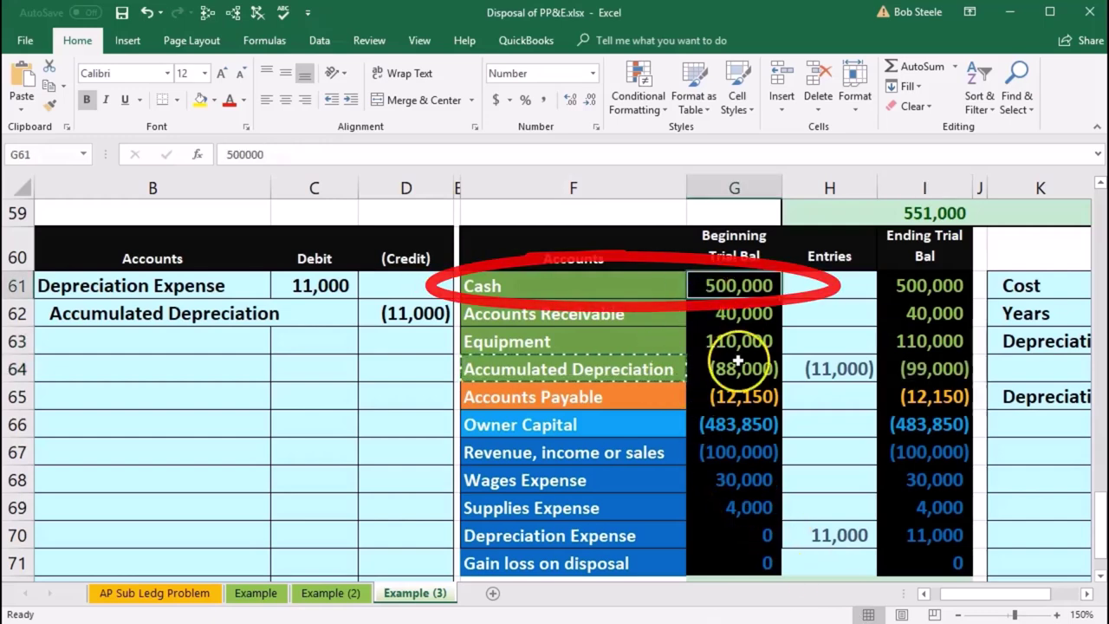
click(529, 284)
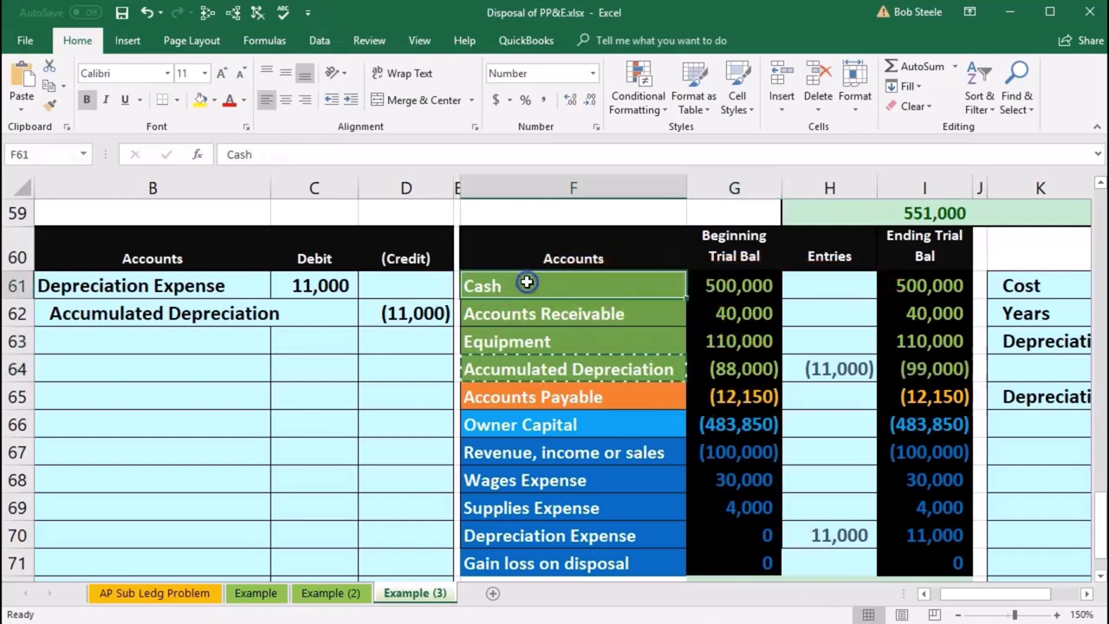
right_click(530, 284)
click(568, 314)
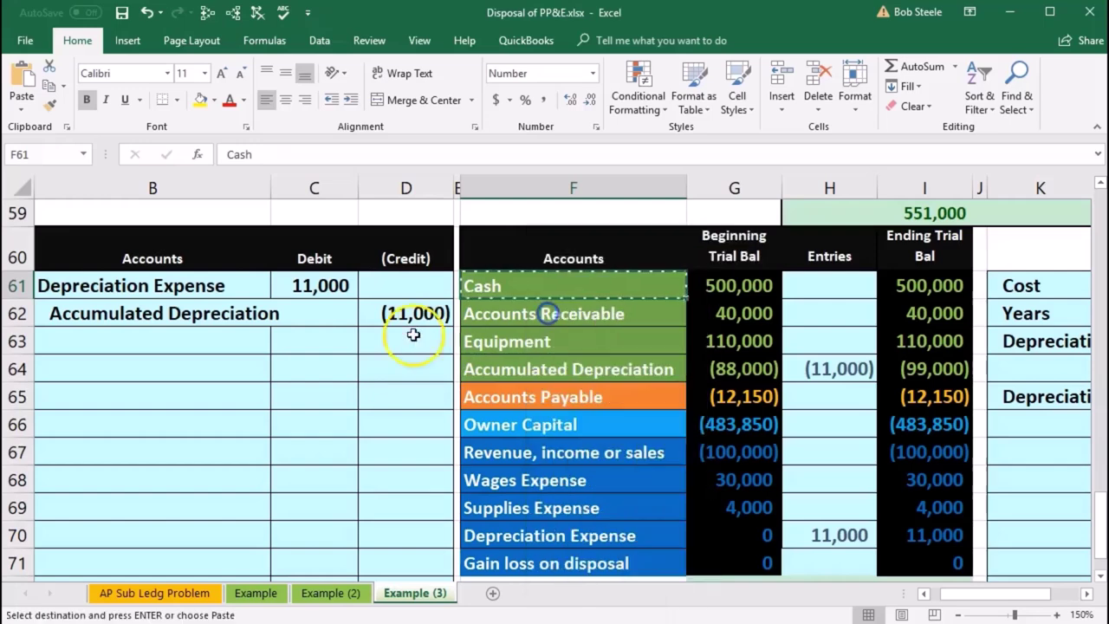
click(182, 368)
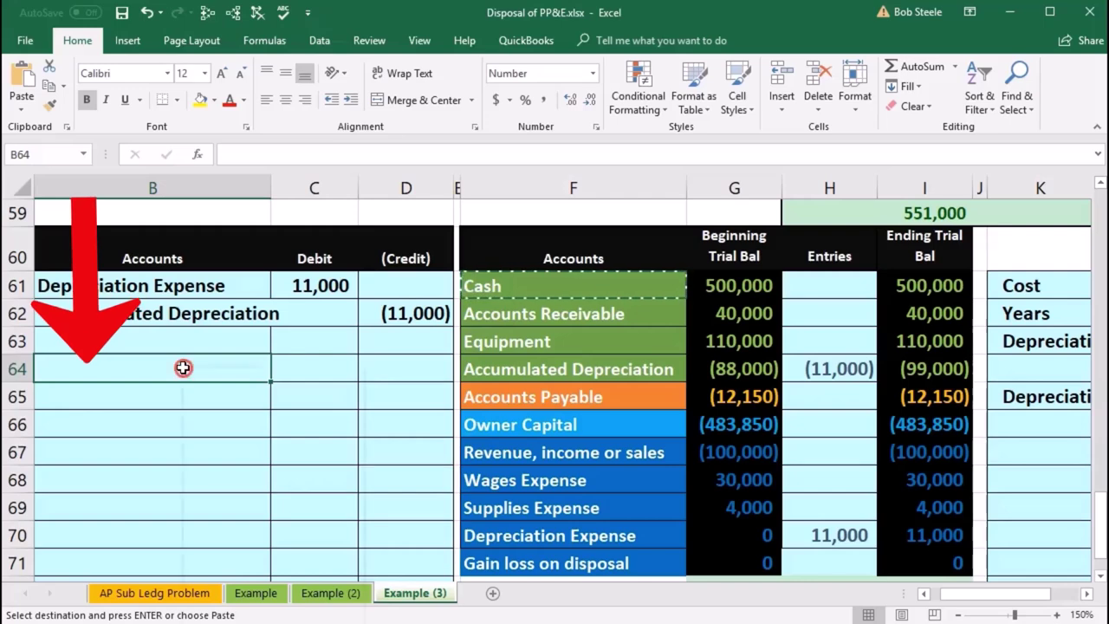
right_click(183, 368)
click(236, 436)
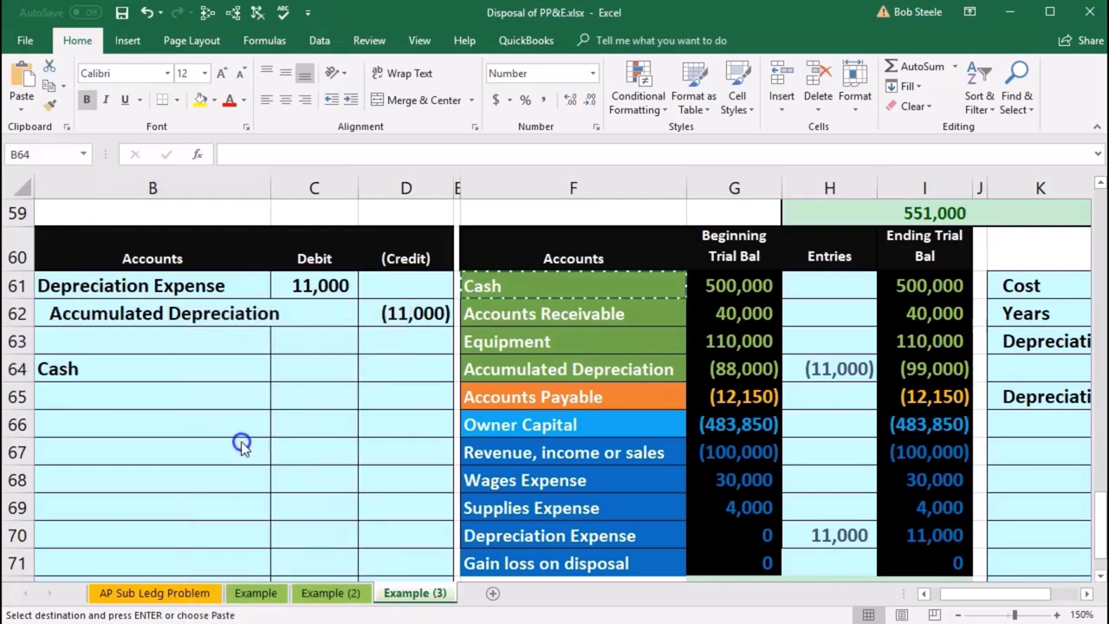
Enter the 15,000 cash debit in C64
click(303, 368)
text(15000)
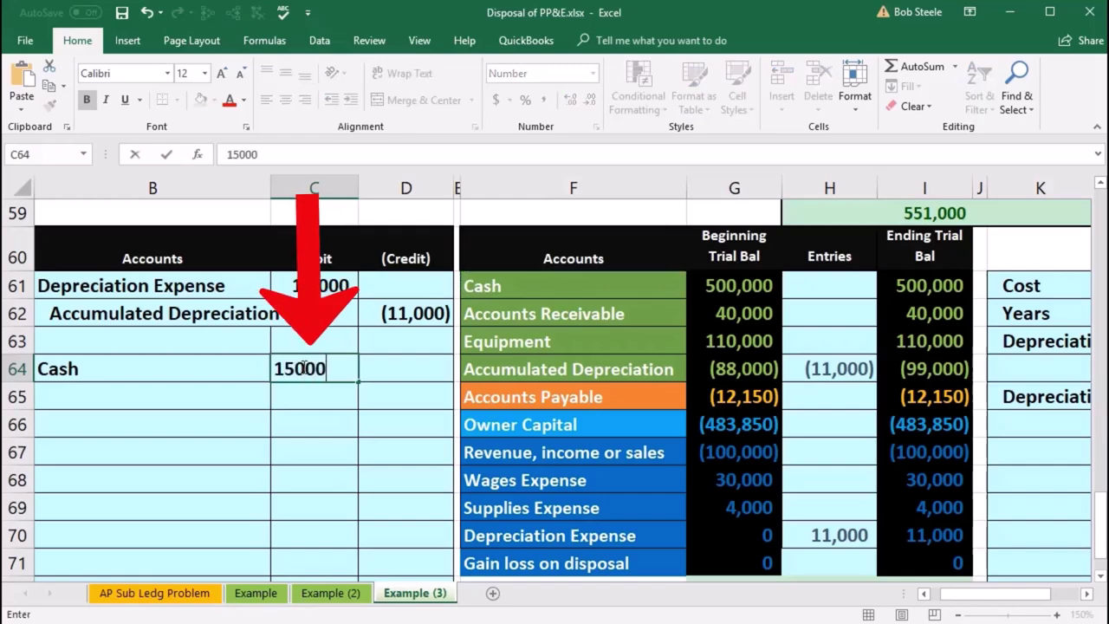
key(Return)
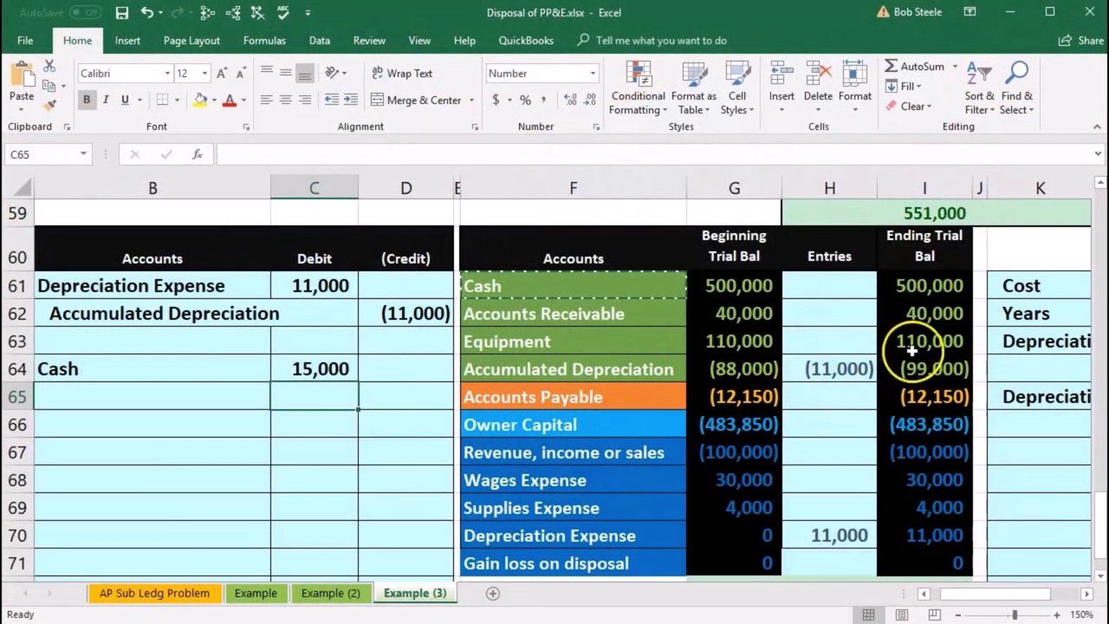
Copy the Accumulated Depreciation account name from F64 into B65 as values, below Cash in the disposal entry
click(914, 346)
click(913, 367)
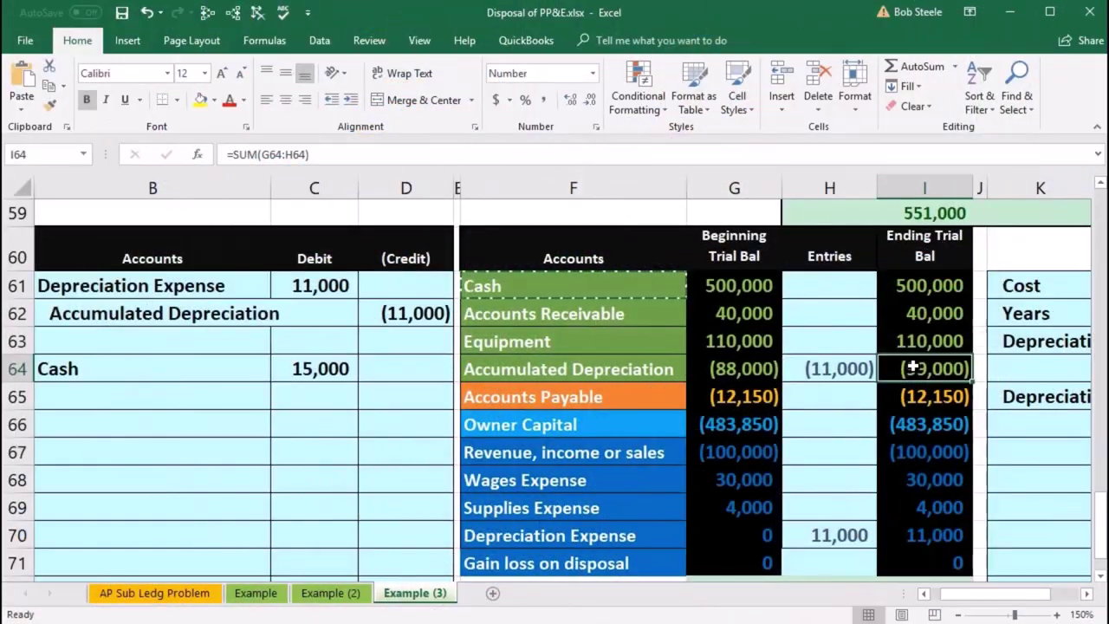
click(937, 561)
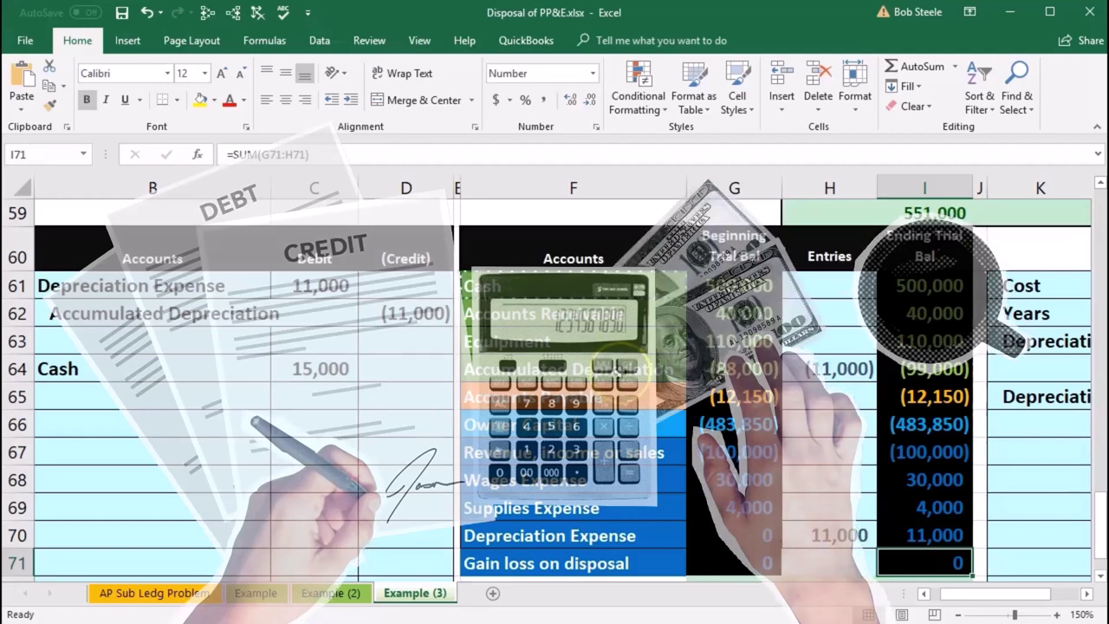
click(608, 368)
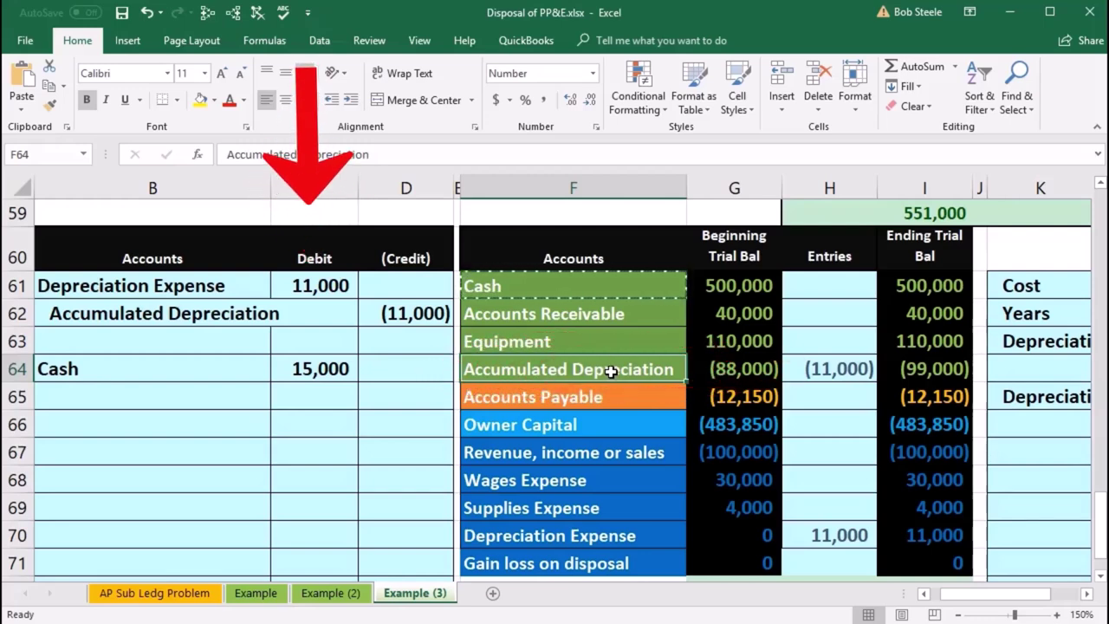
click(925, 372)
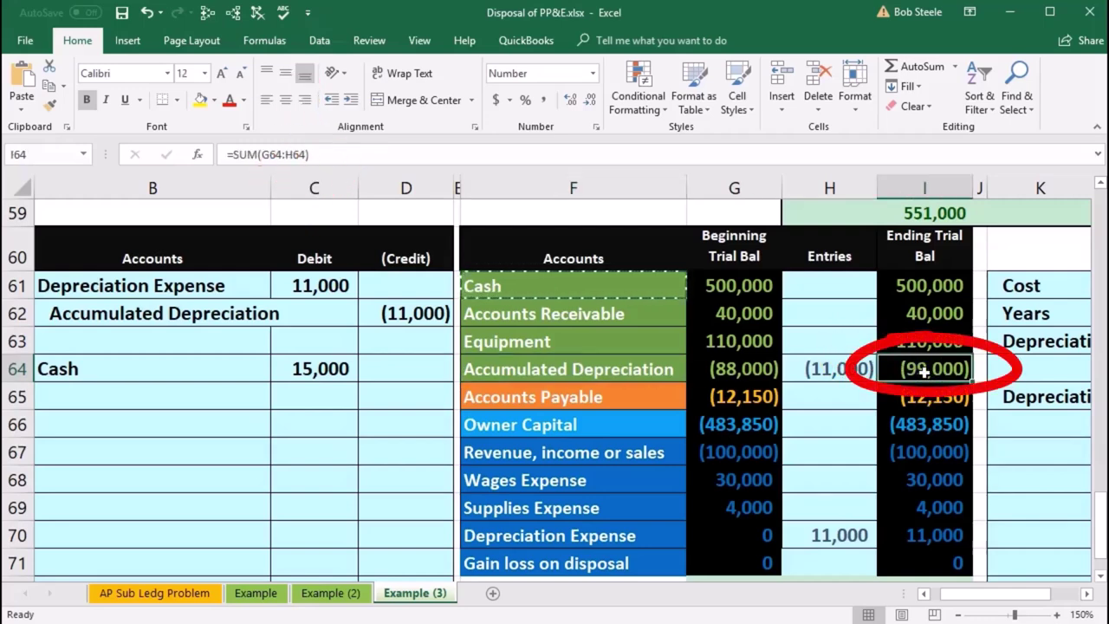
right_click(603, 361)
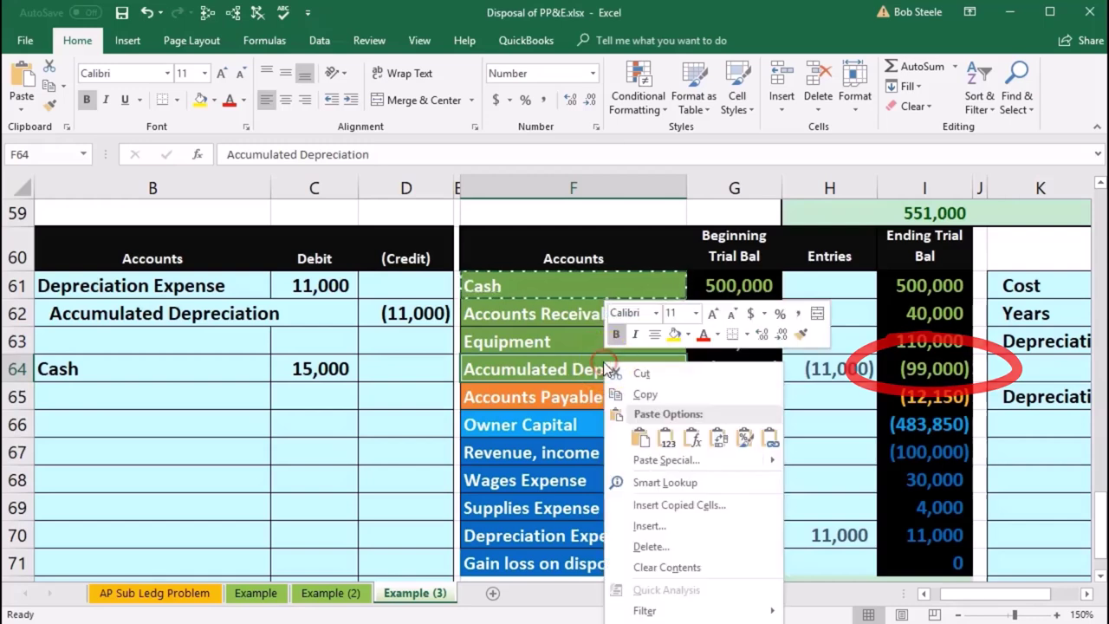
click(641, 394)
click(191, 398)
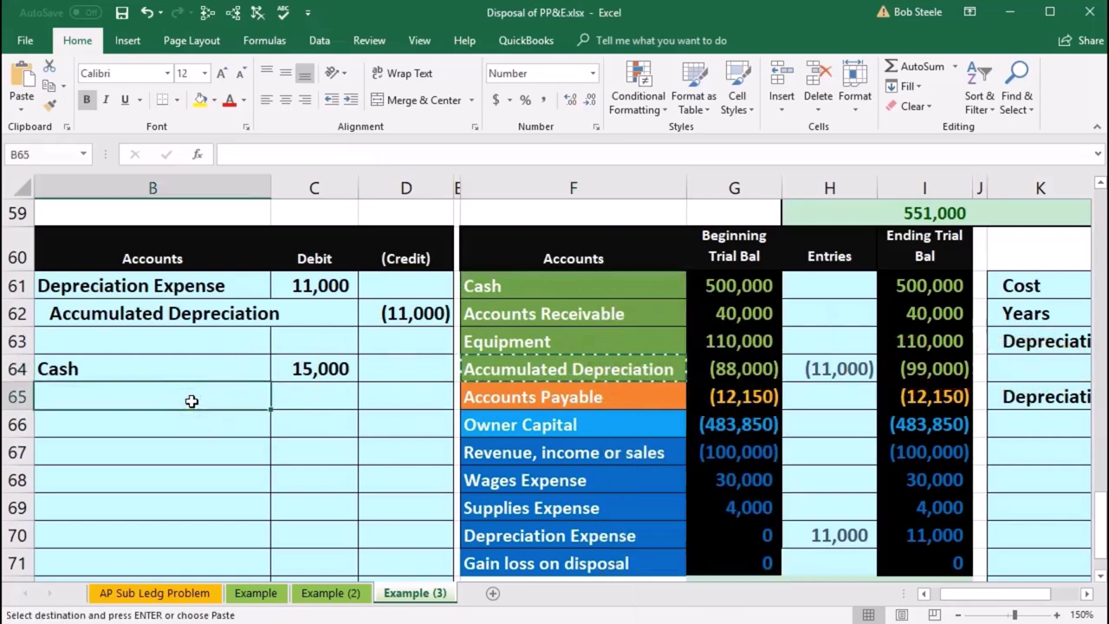
right_click(192, 401)
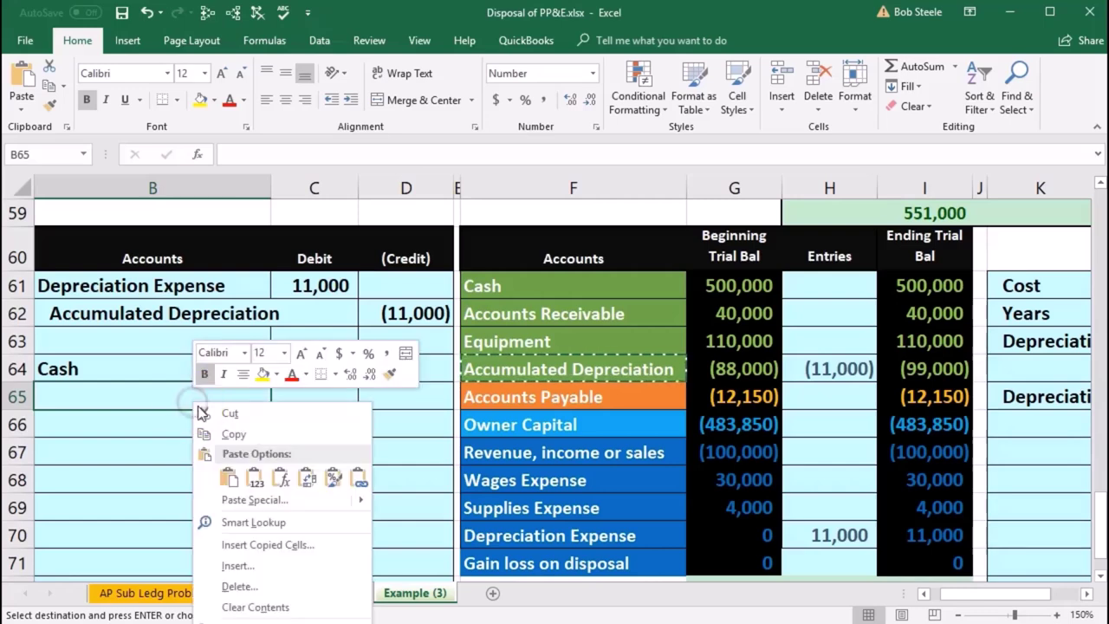
click(256, 464)
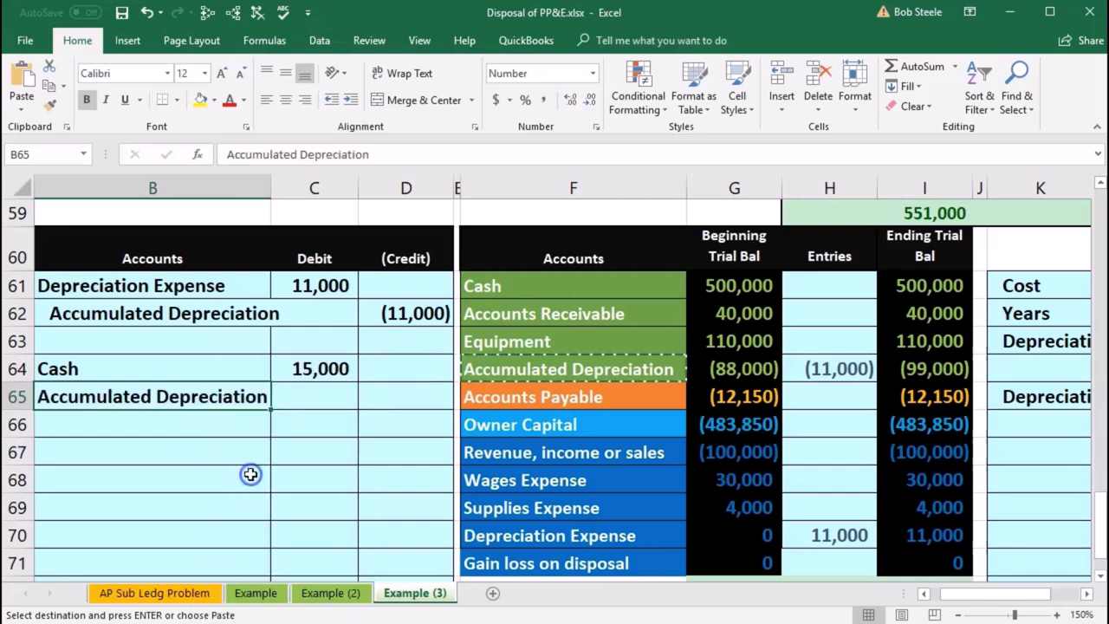
Enter the 99,000 accumulated depreciation debit in C65
click(303, 405)
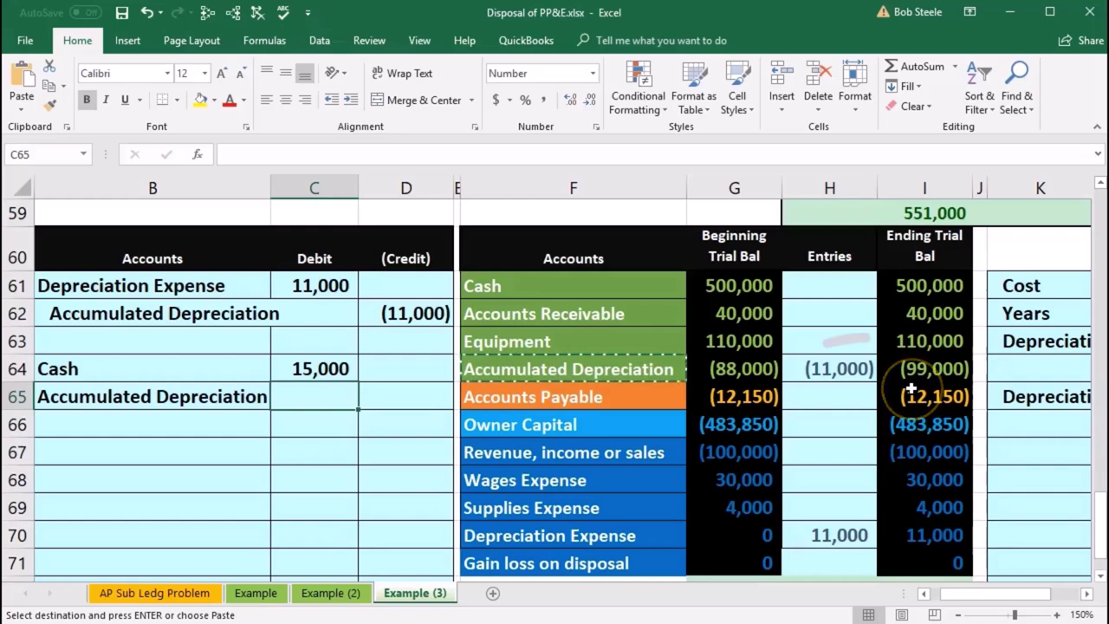
text(99,000)
key(Return)
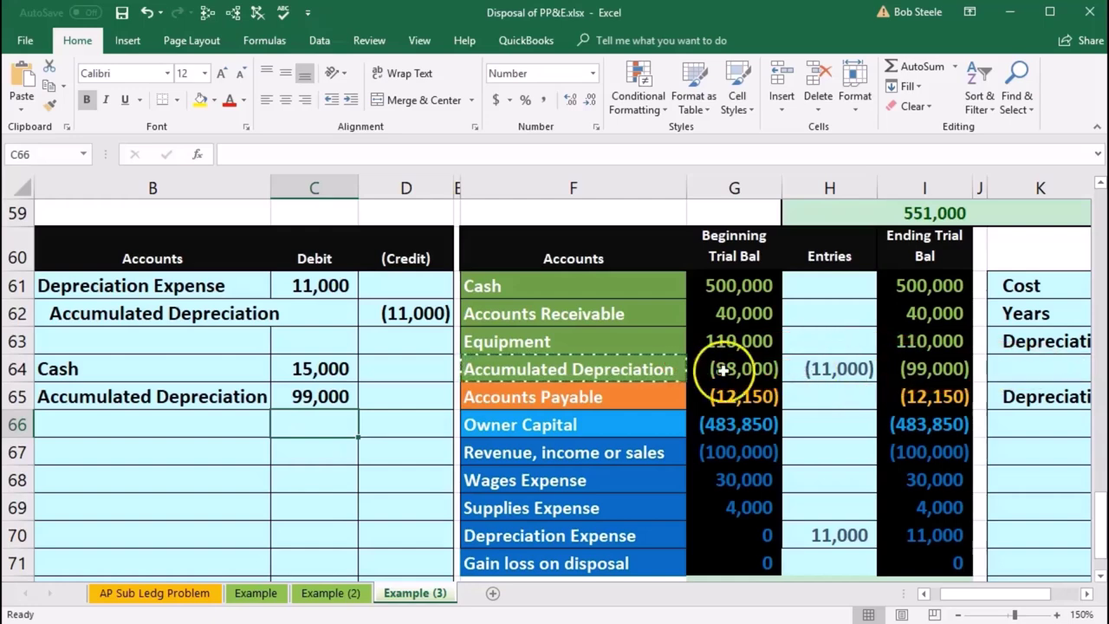
Copy the Equipment account name from F63 into B66 as values and indent it one level
drag(598, 342, 719, 340)
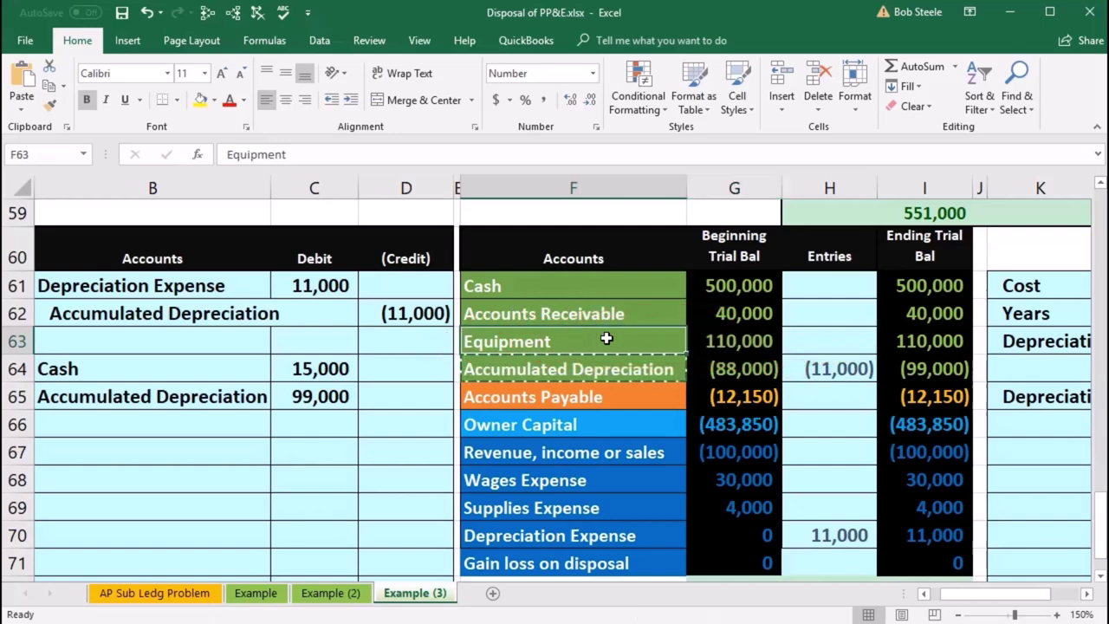
right_click(607, 338)
click(630, 368)
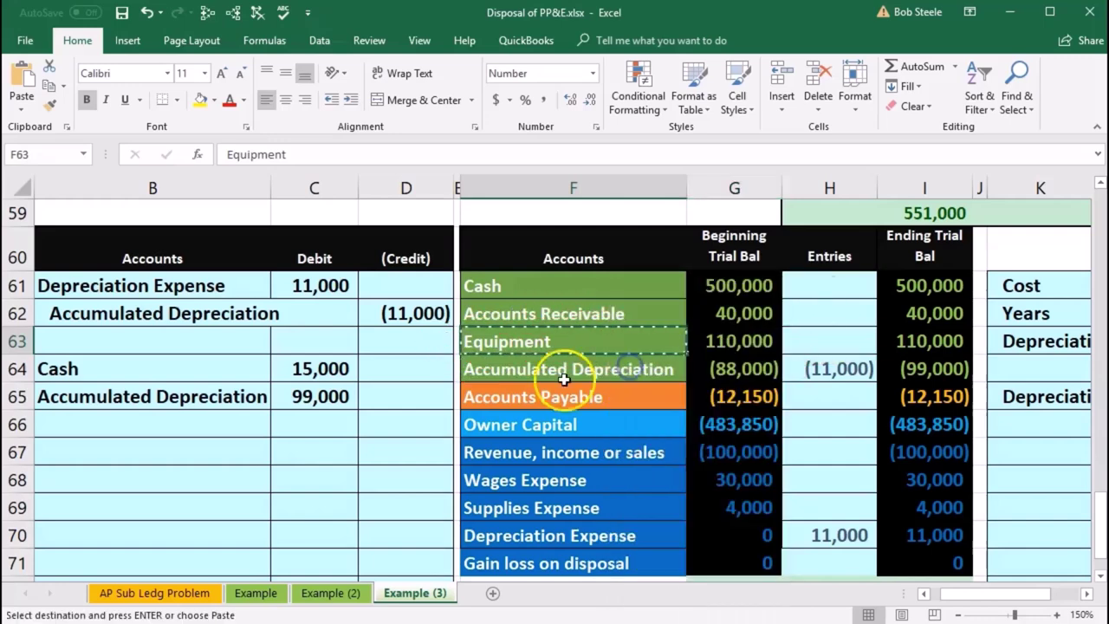
click(175, 420)
right_click(175, 419)
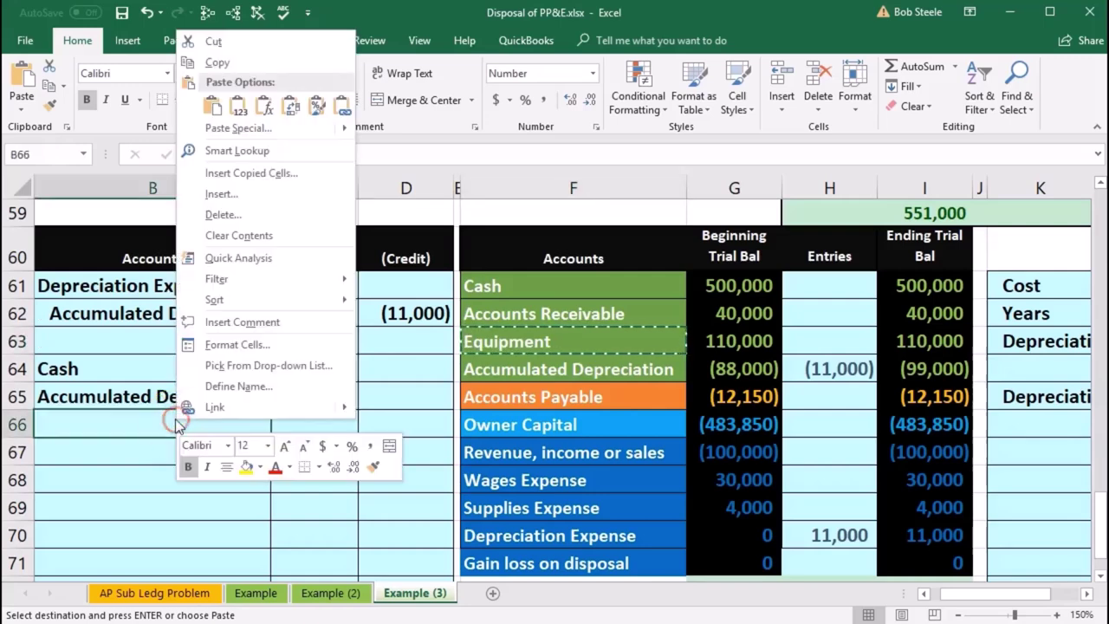
click(240, 106)
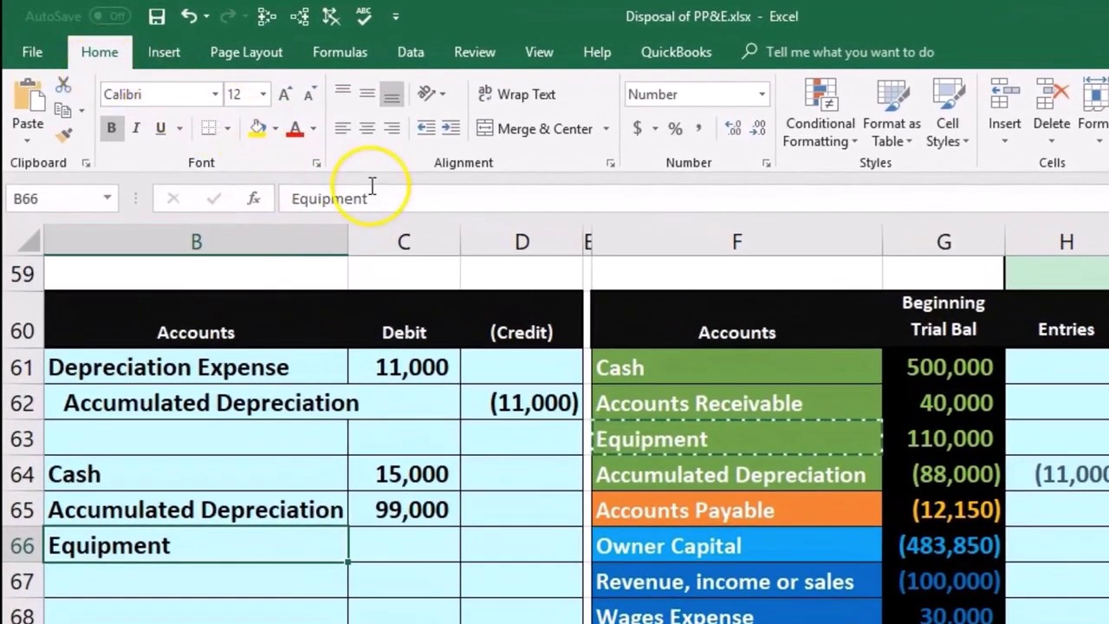
click(451, 129)
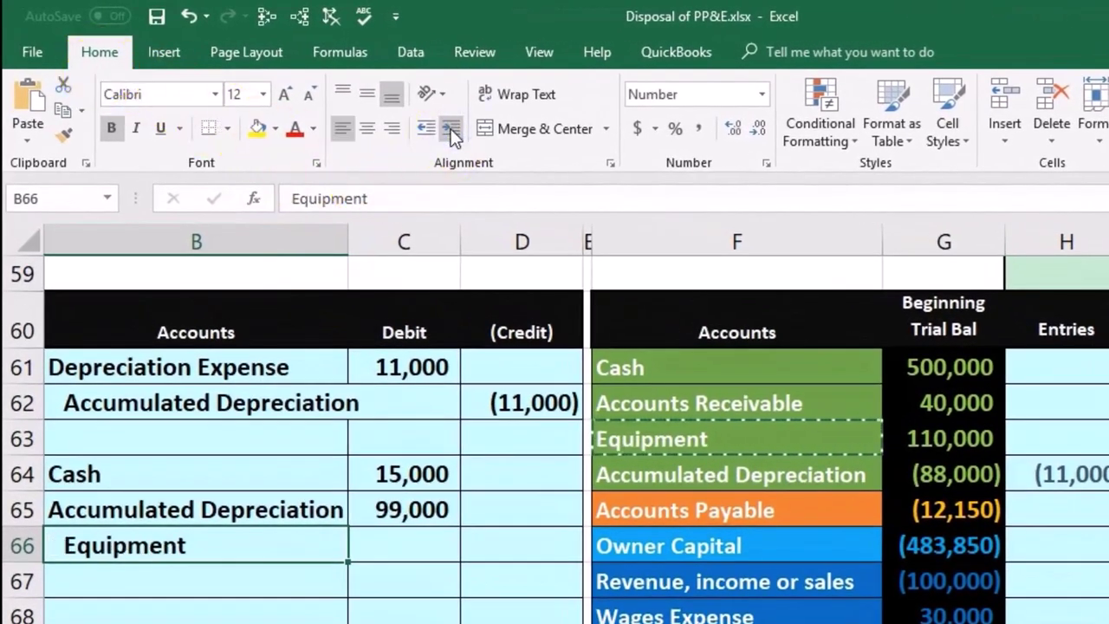
Enter the equipment credit of -110000 in D66
click(524, 553)
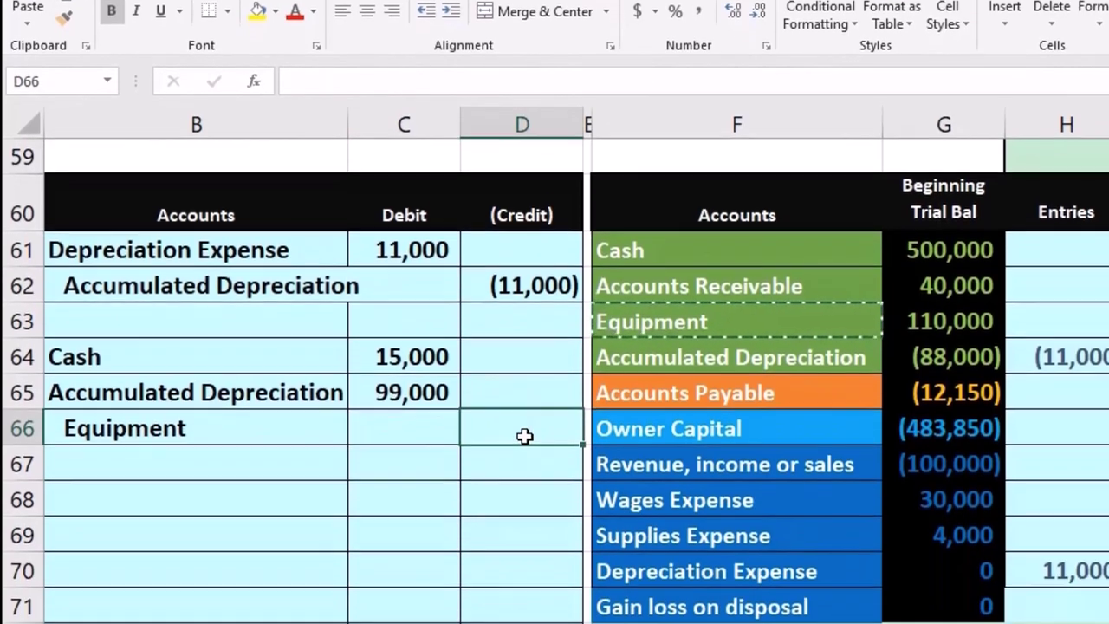
text(-)
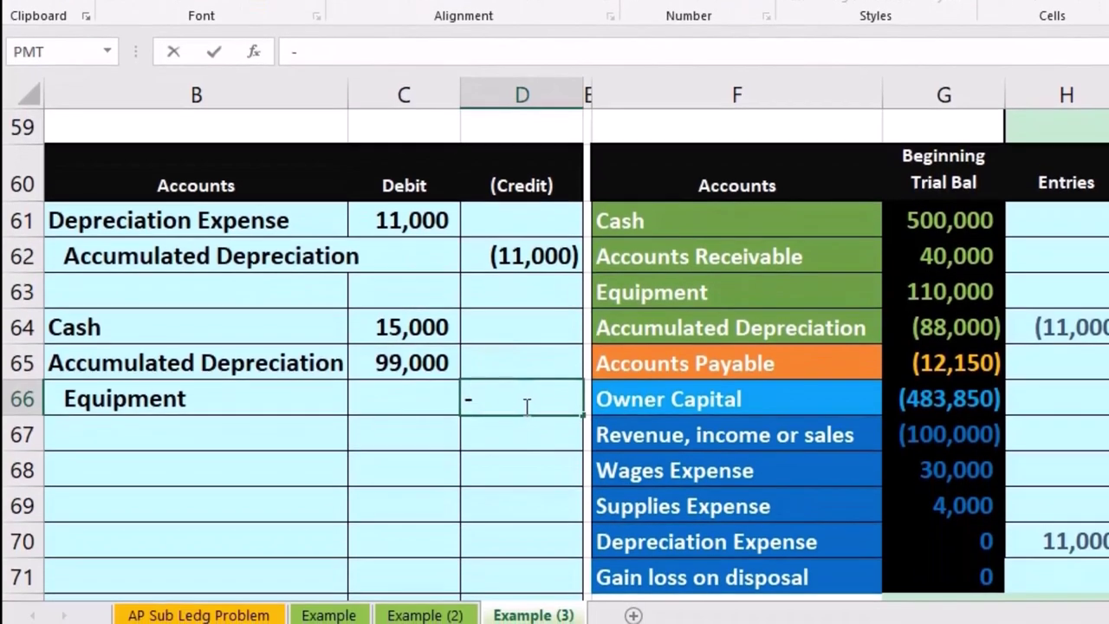
text(110000)
key(Return)
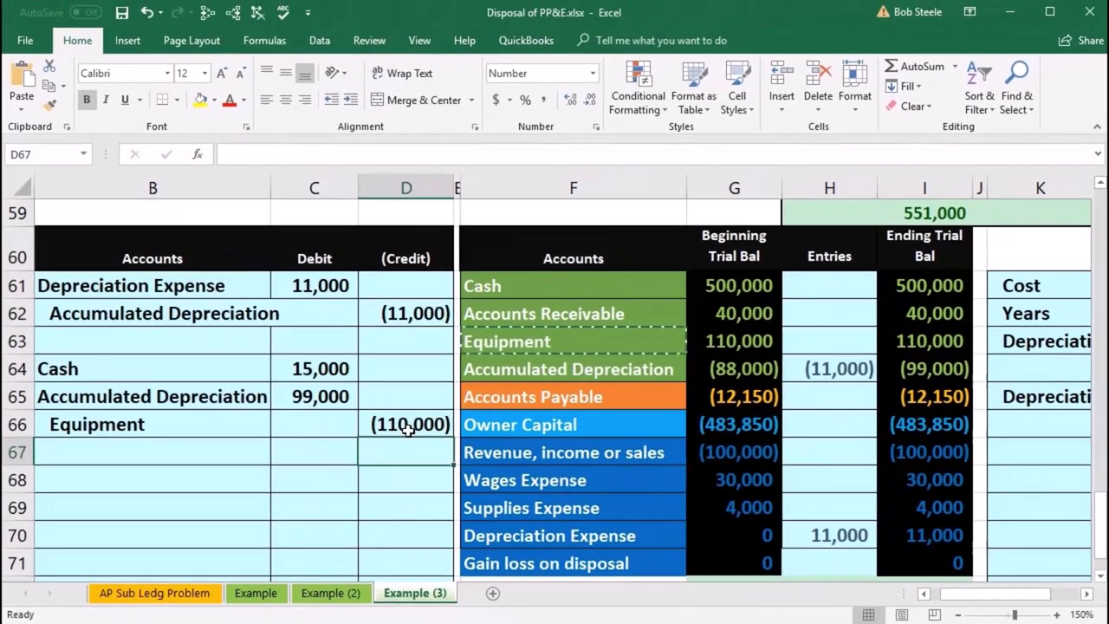
Compare the sum of the debits in C64:C65 with the Equipment credit in D66
drag(320, 374, 310, 396)
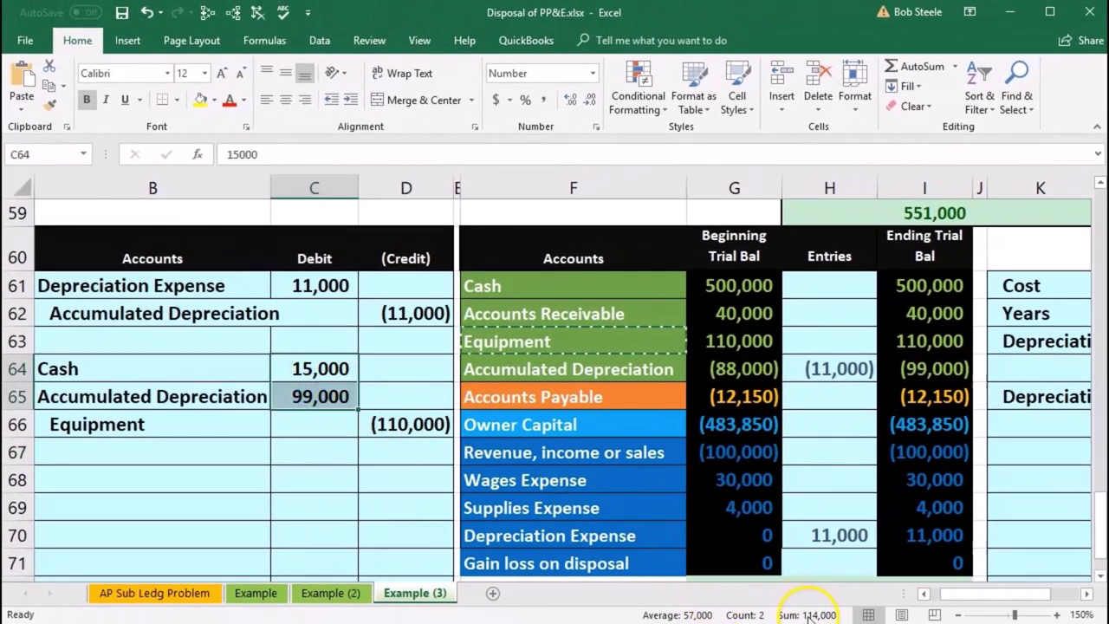
click(420, 428)
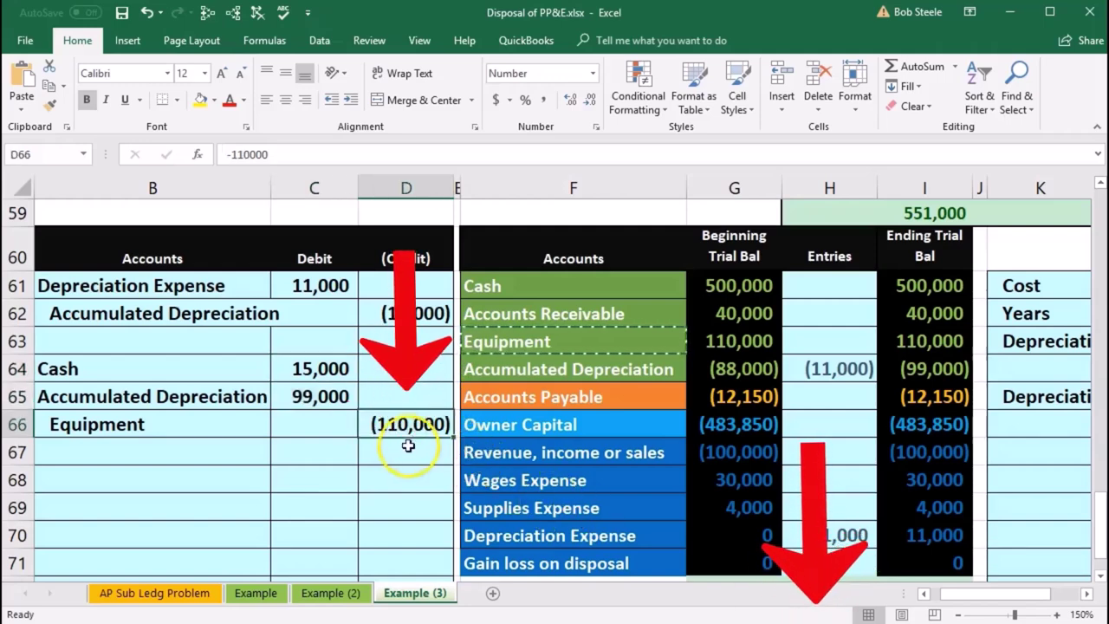
click(408, 460)
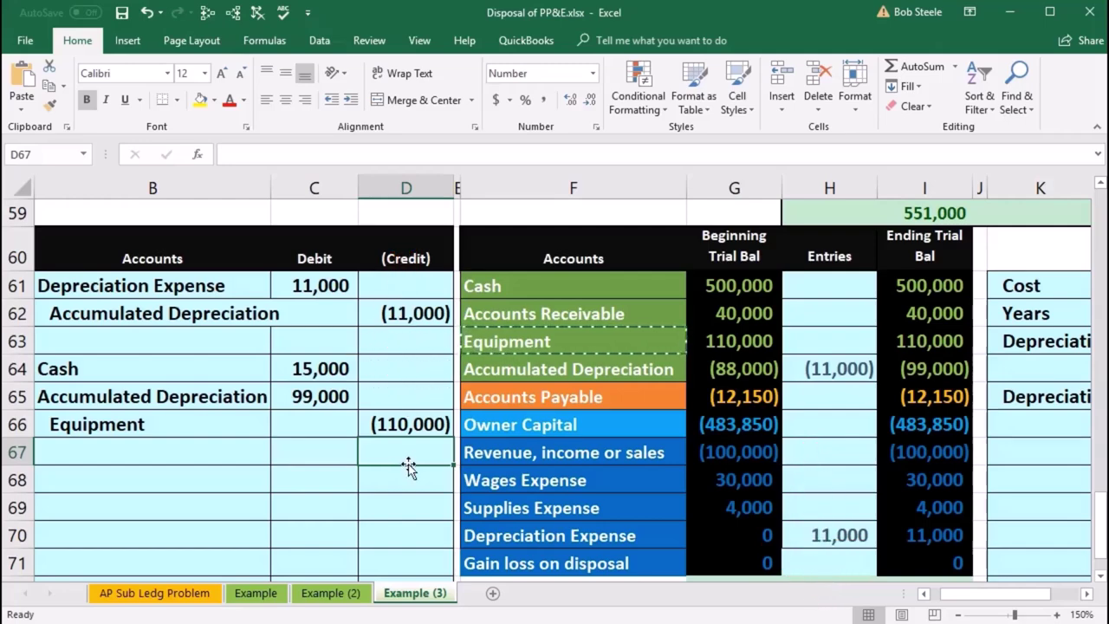
drag(319, 368, 407, 425)
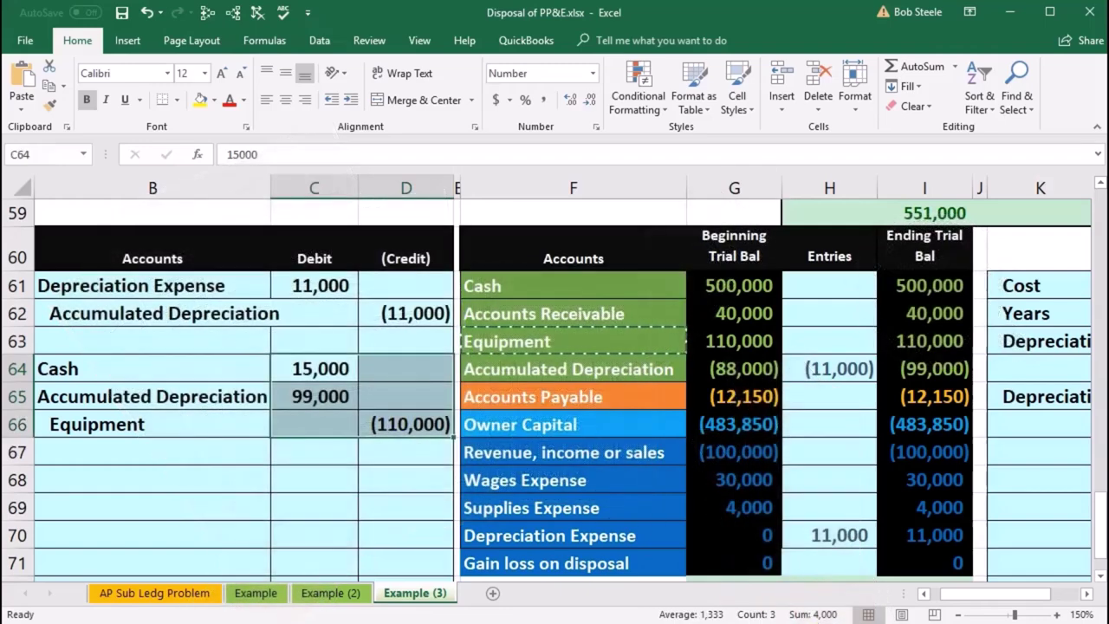
drag(330, 366, 320, 391)
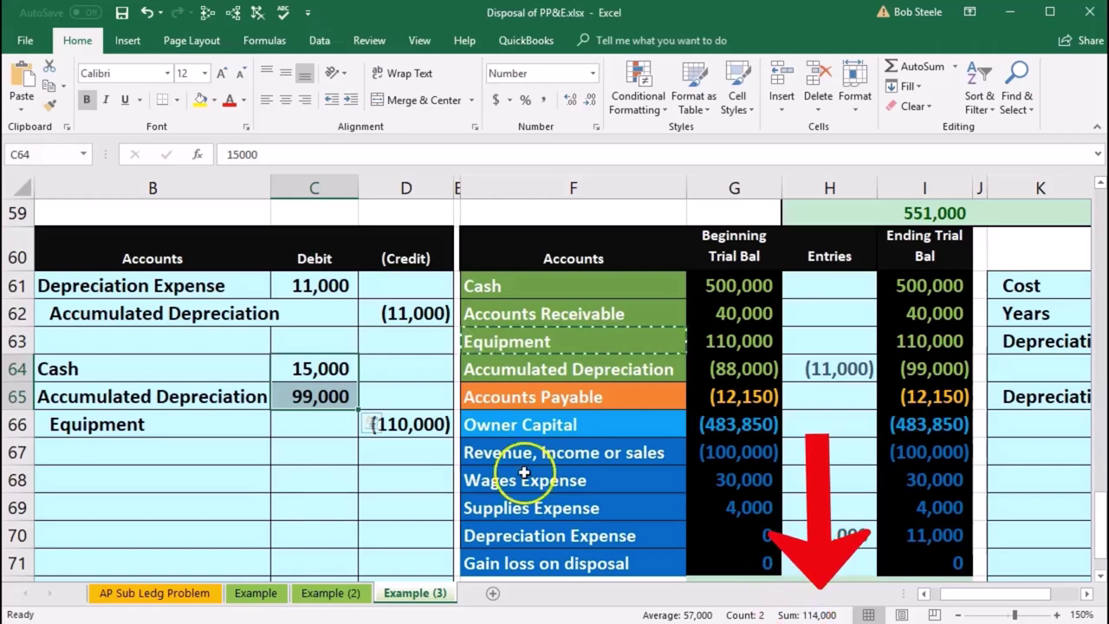
click(412, 423)
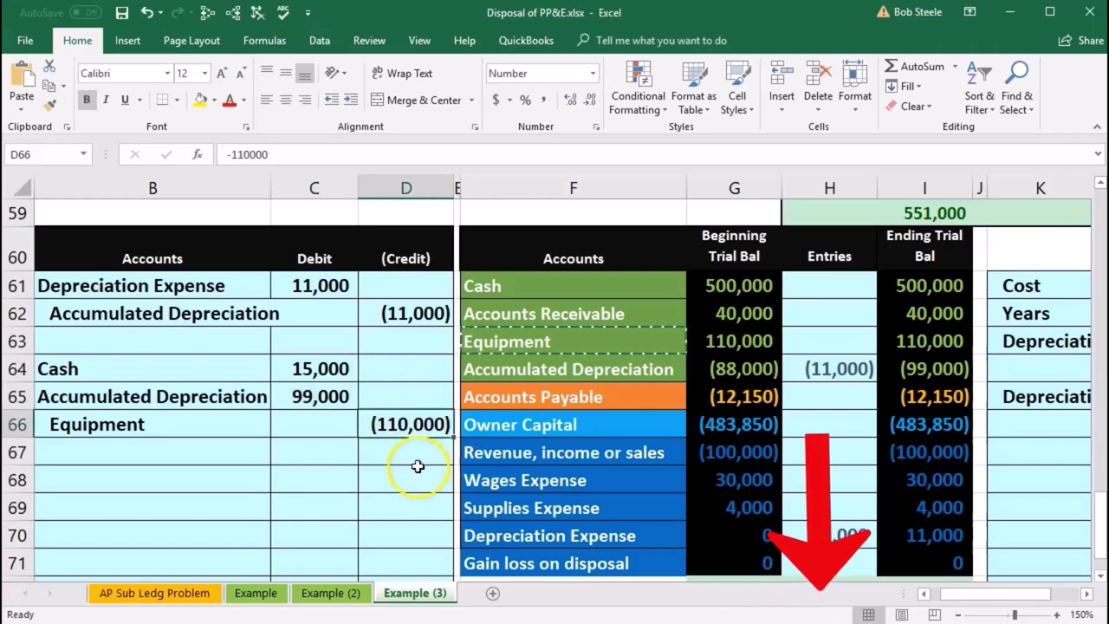
Calculate the balancing credit for the disposal entry in D67 with the formula =-SUM(C64:D66)
click(403, 449)
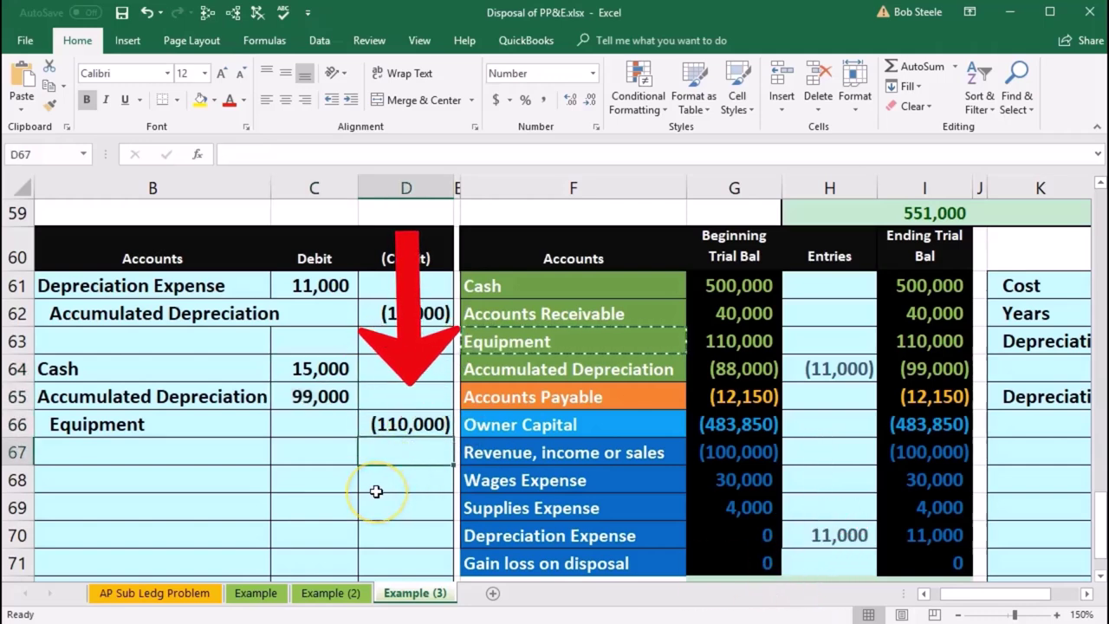
text(-)
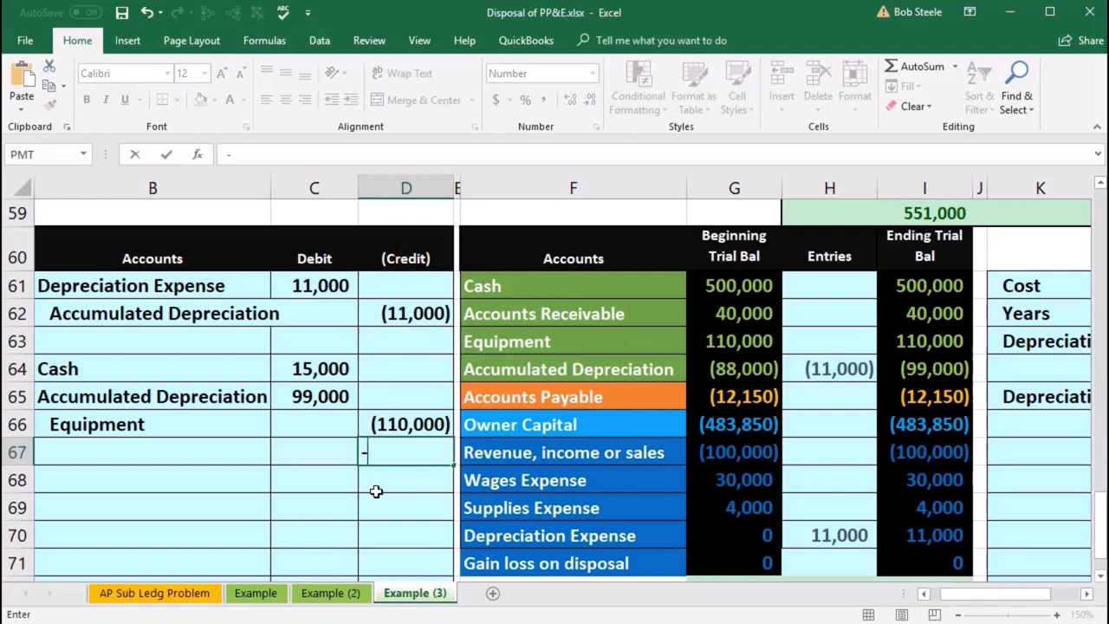
text(sum)
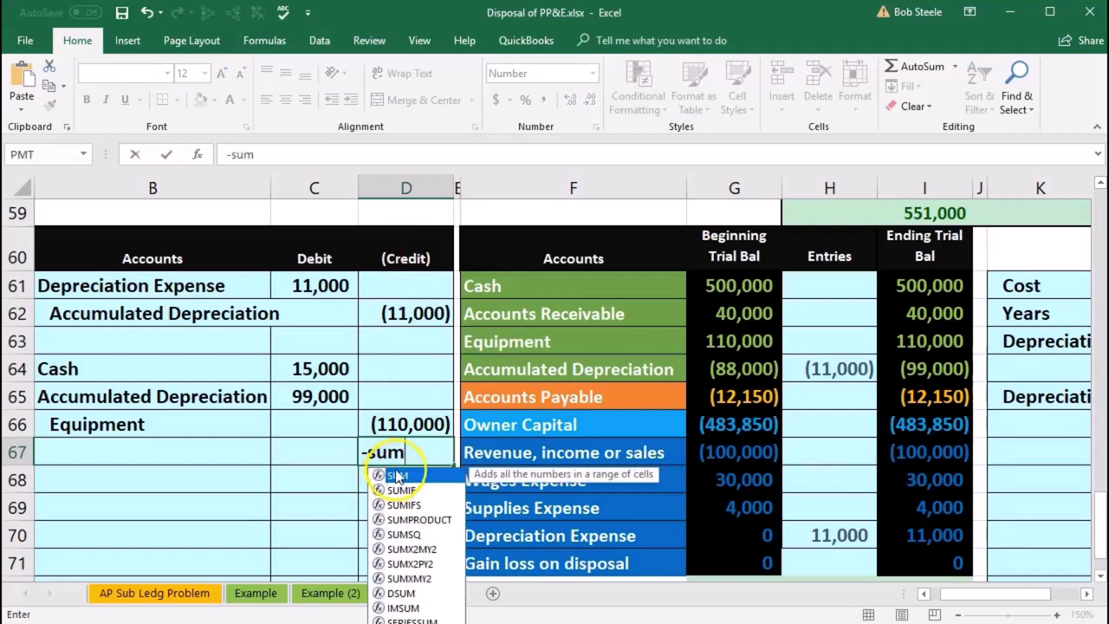
double_click(396, 477)
drag(318, 371, 413, 421)
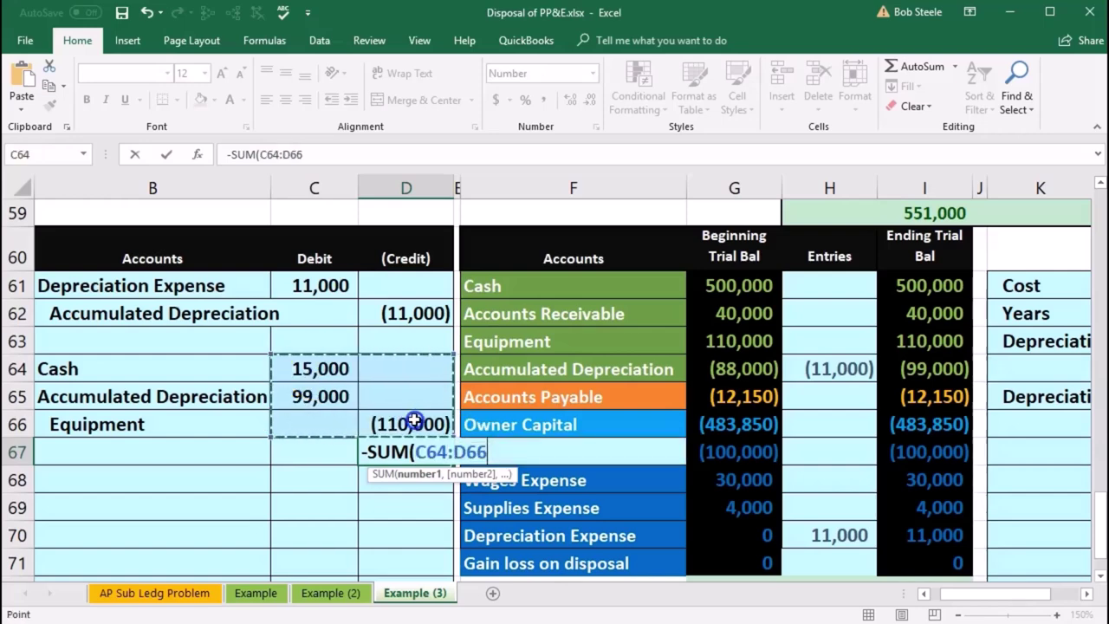
key(Return)
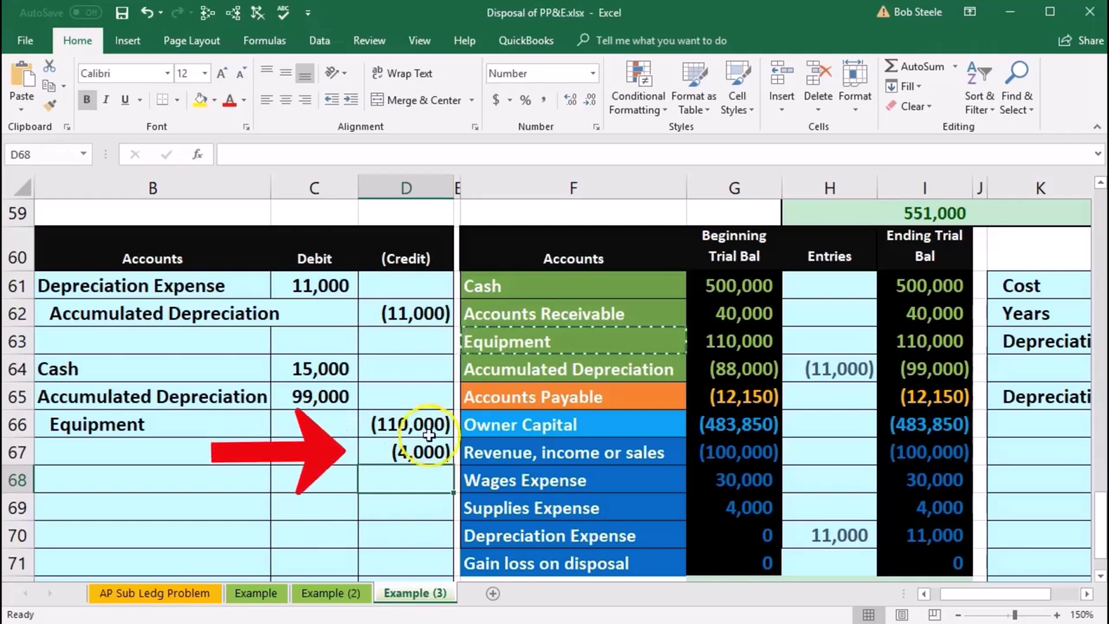
click(416, 451)
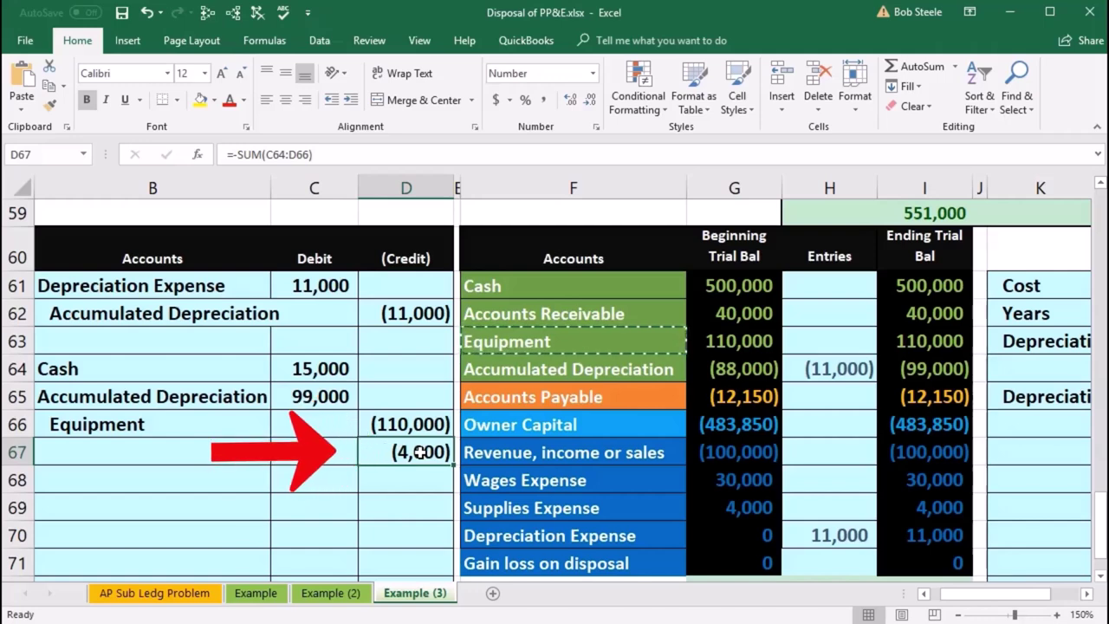
drag(953, 341, 962, 357)
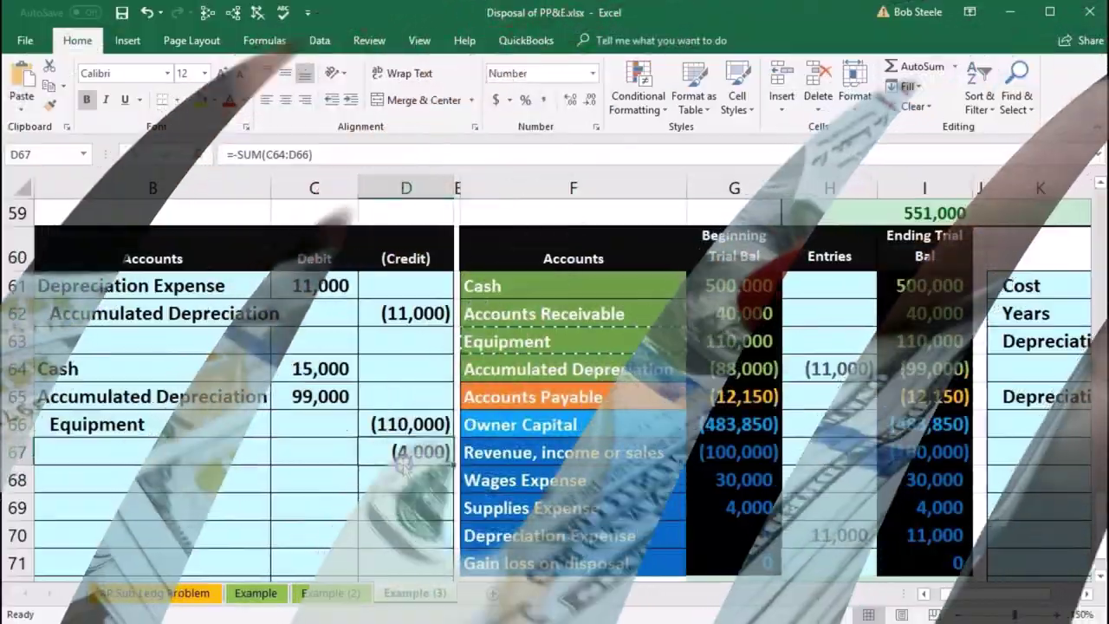
click(403, 465)
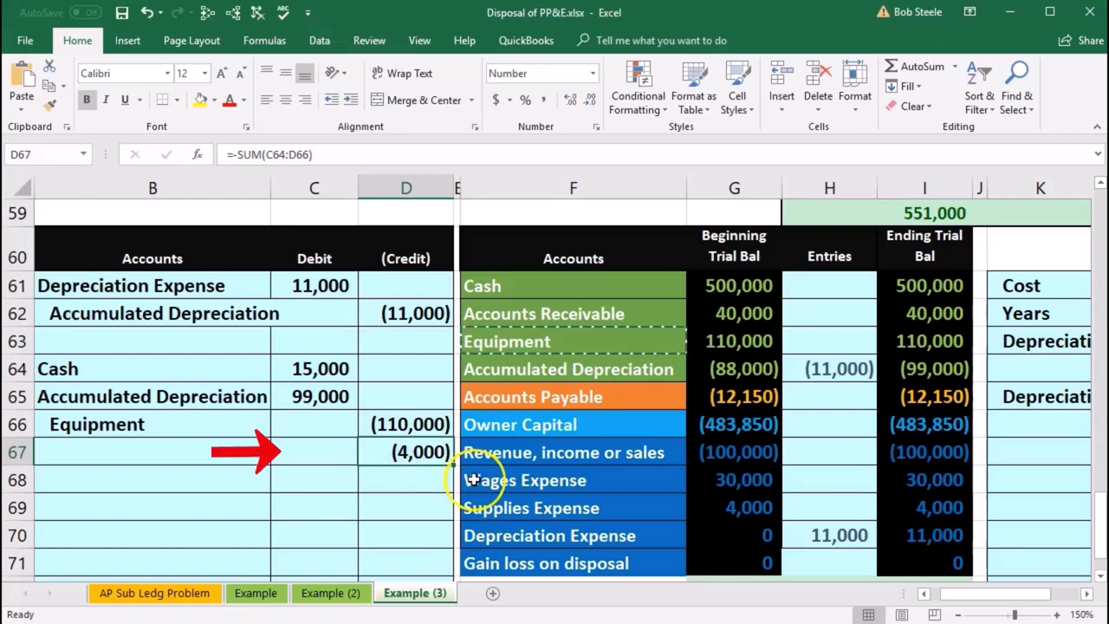
Copy the Gain loss on disposal account name from F71 into B67 as values and indent it one level
drag(641, 452, 899, 446)
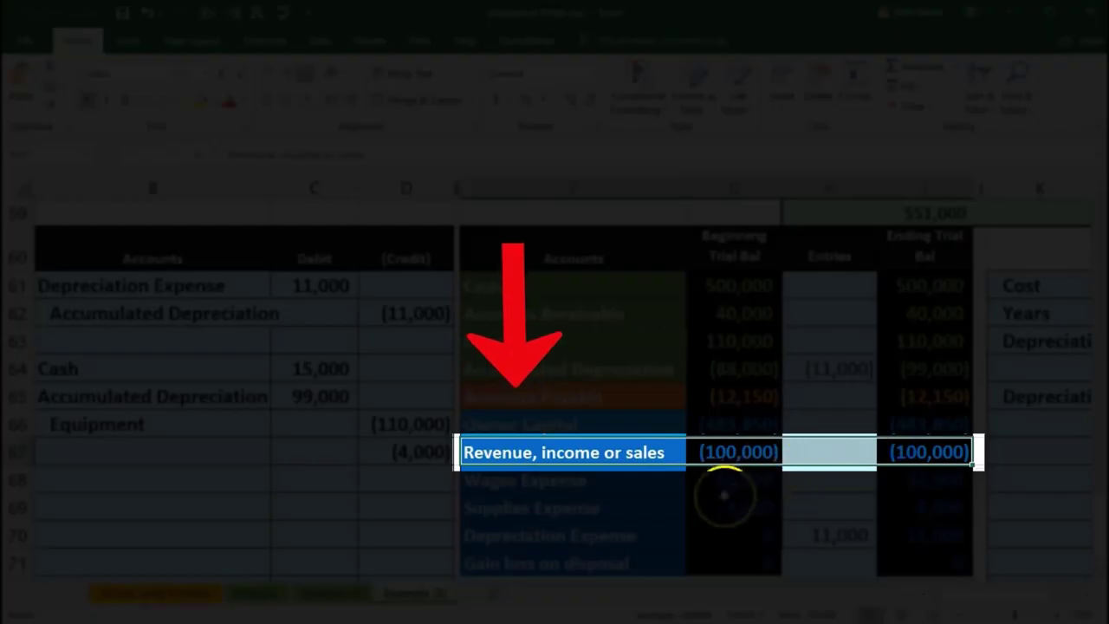
click(618, 549)
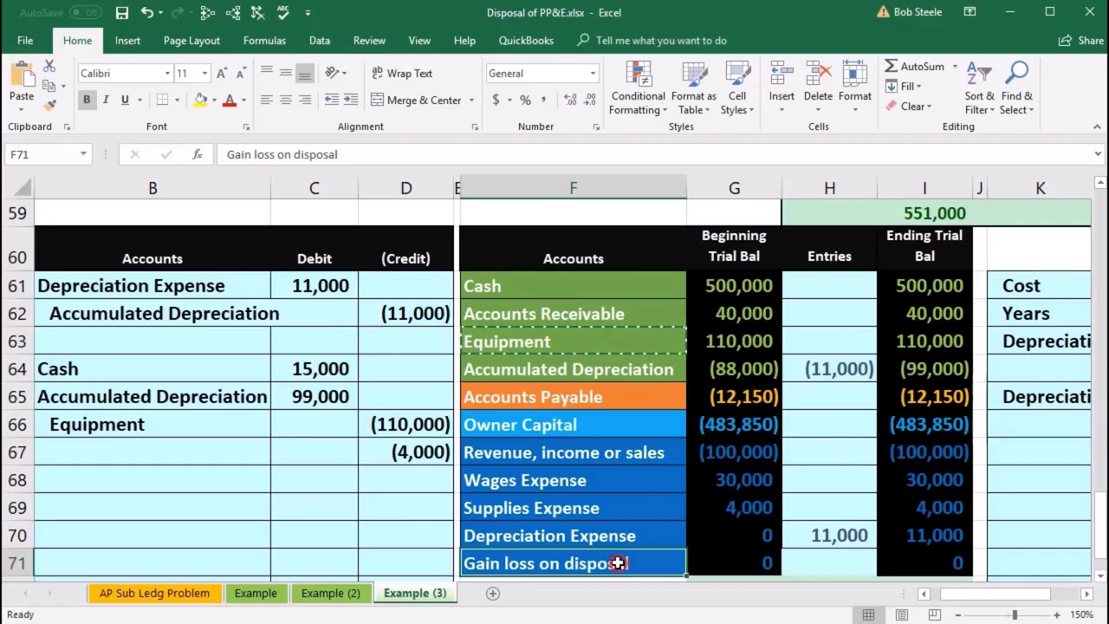
right_click(618, 560)
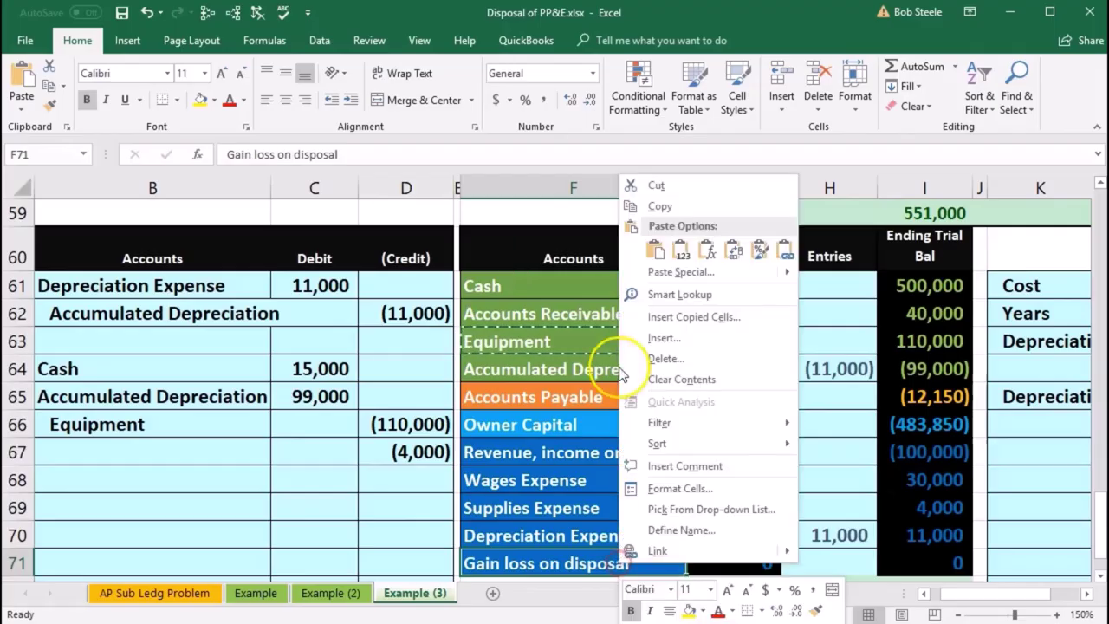
click(649, 200)
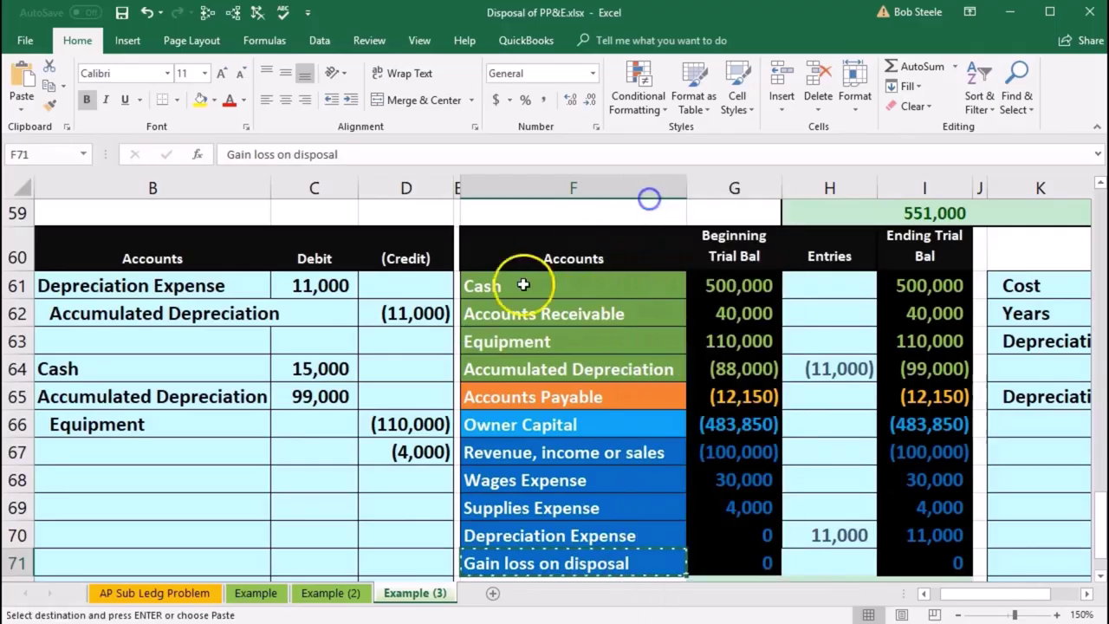
click(151, 453)
right_click(150, 452)
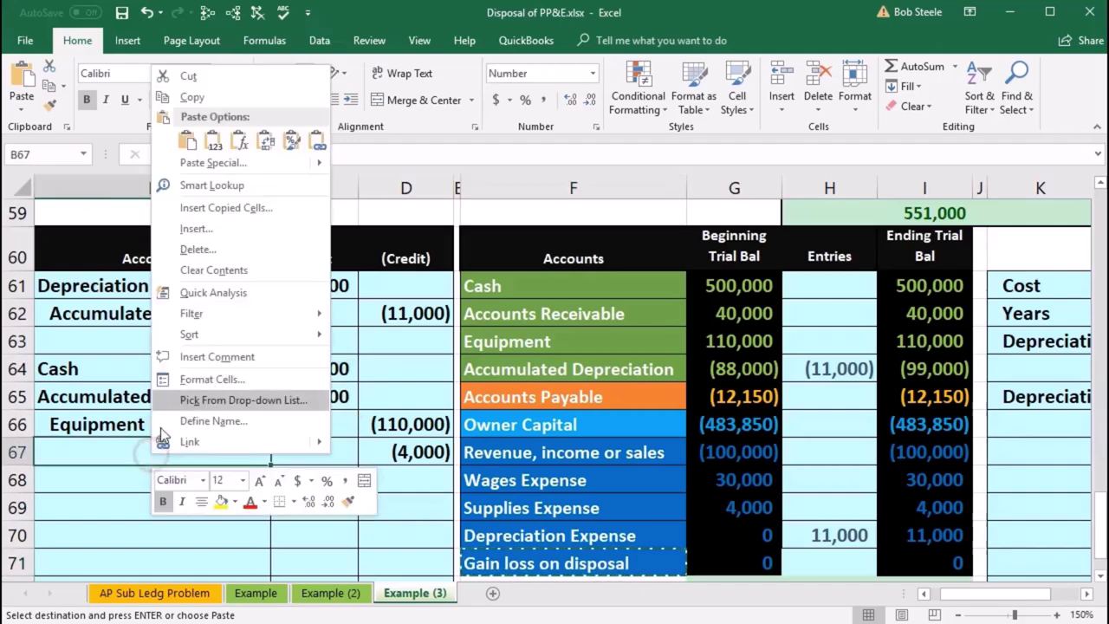
click(213, 145)
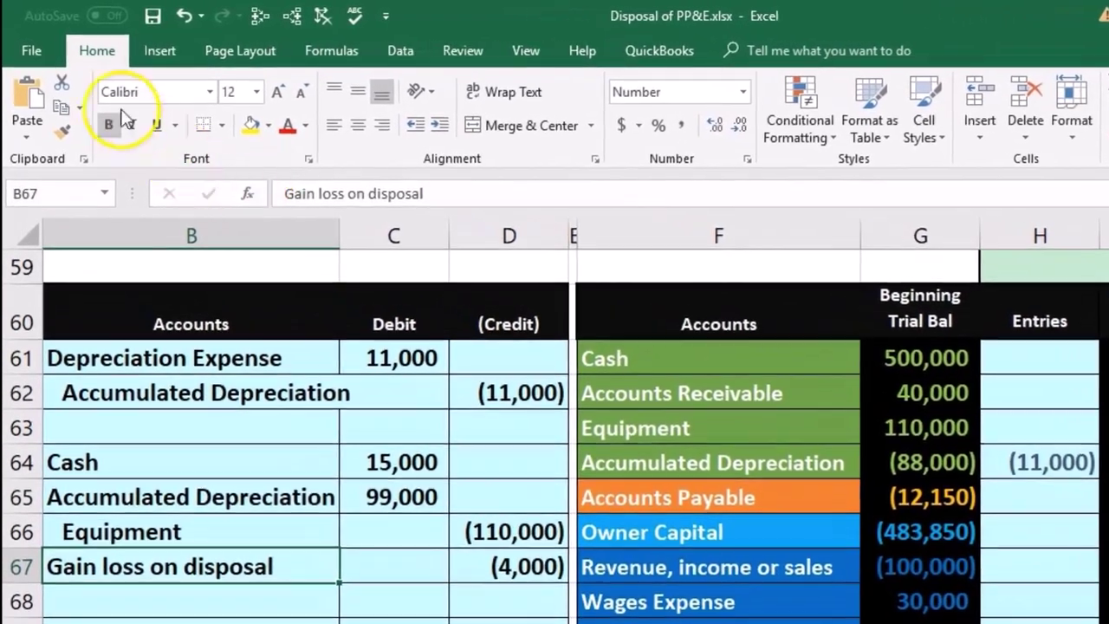
click(440, 126)
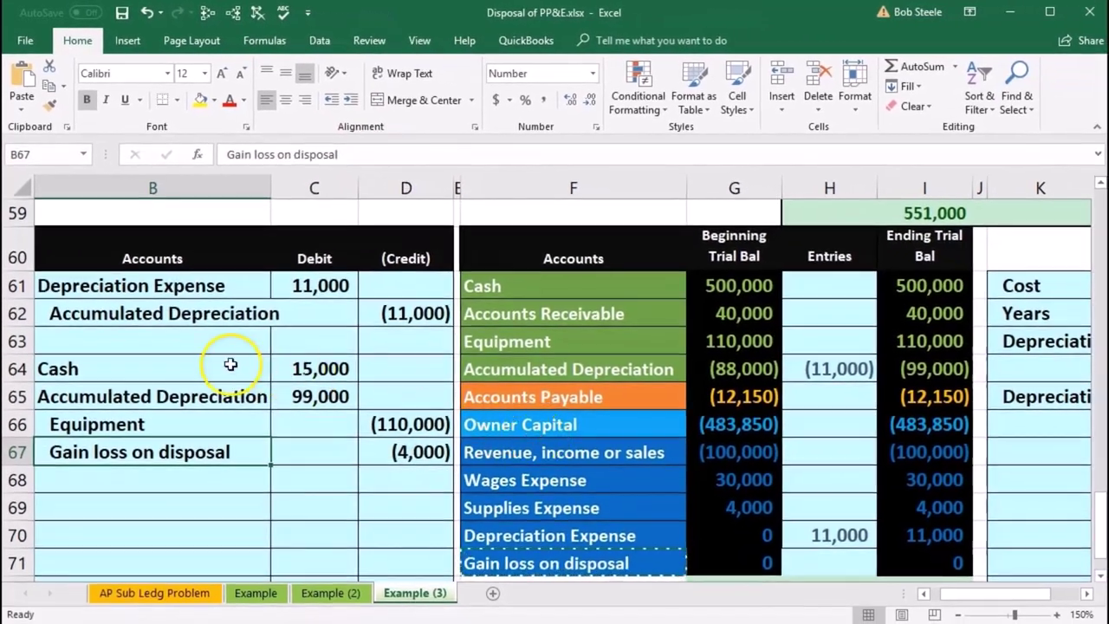
Post the cash debit to the trial balance by linking the Cash entries cell H61 to C64
drag(230, 364, 319, 362)
click(816, 287)
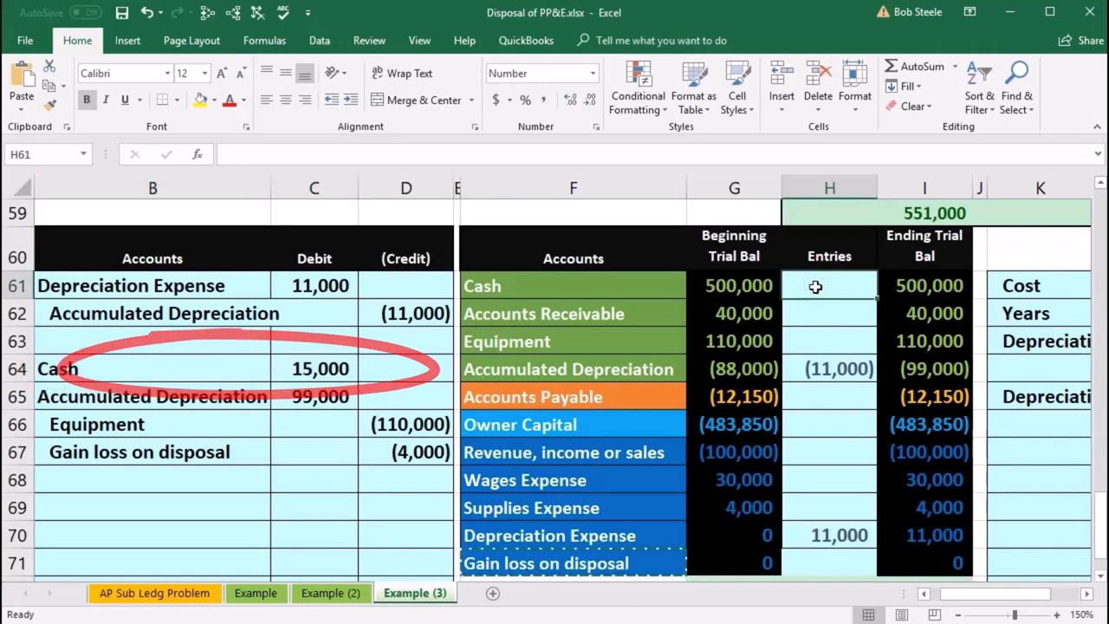
text(=)
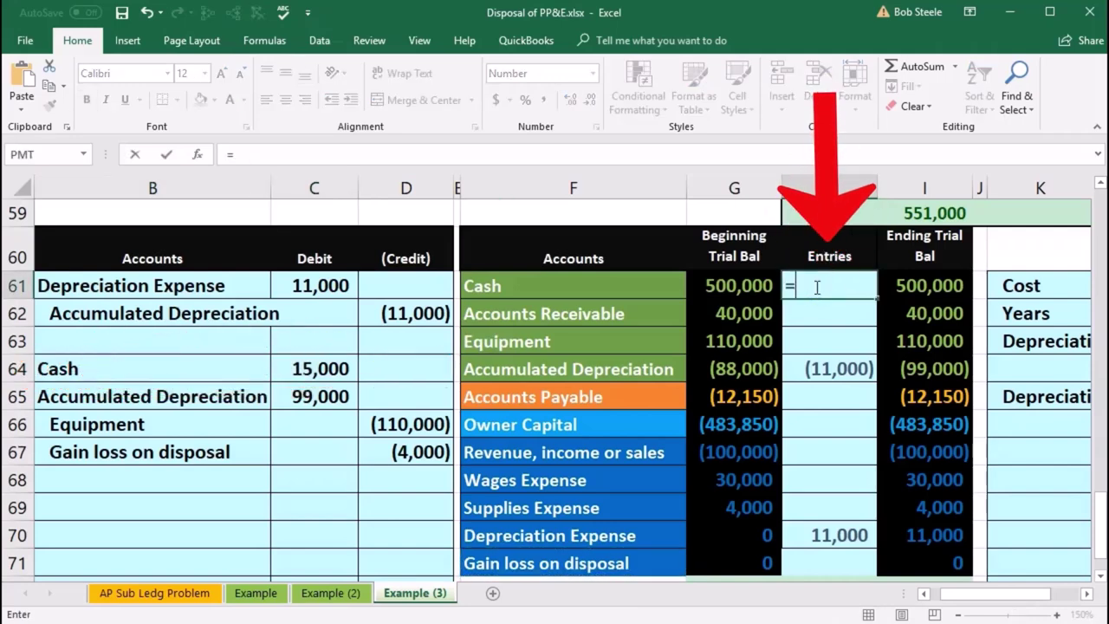
click(319, 368)
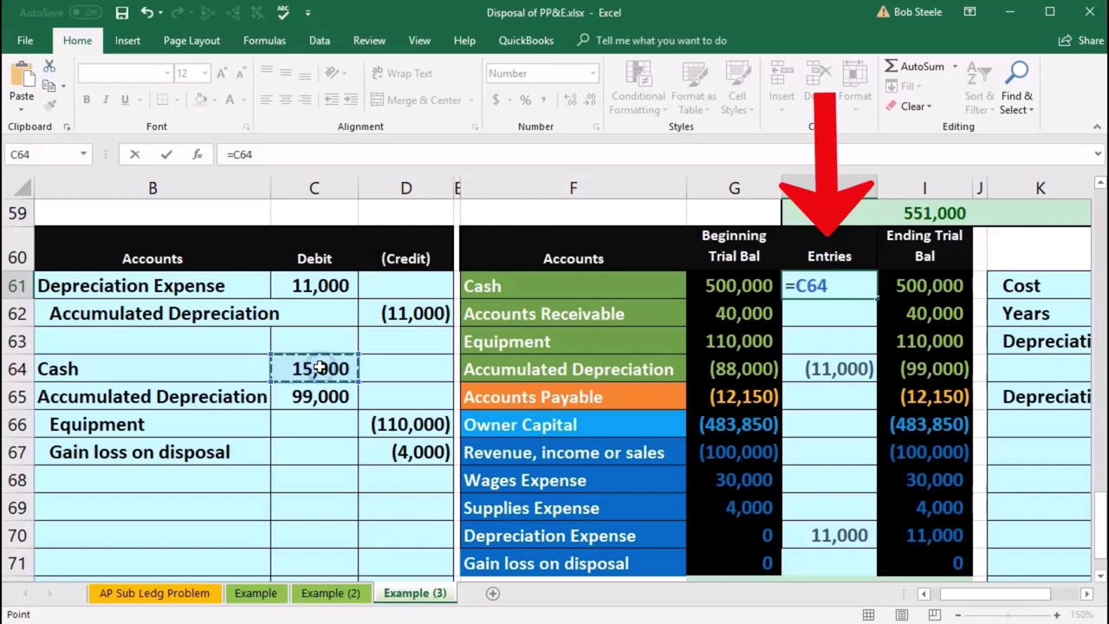
key(Return)
click(741, 286)
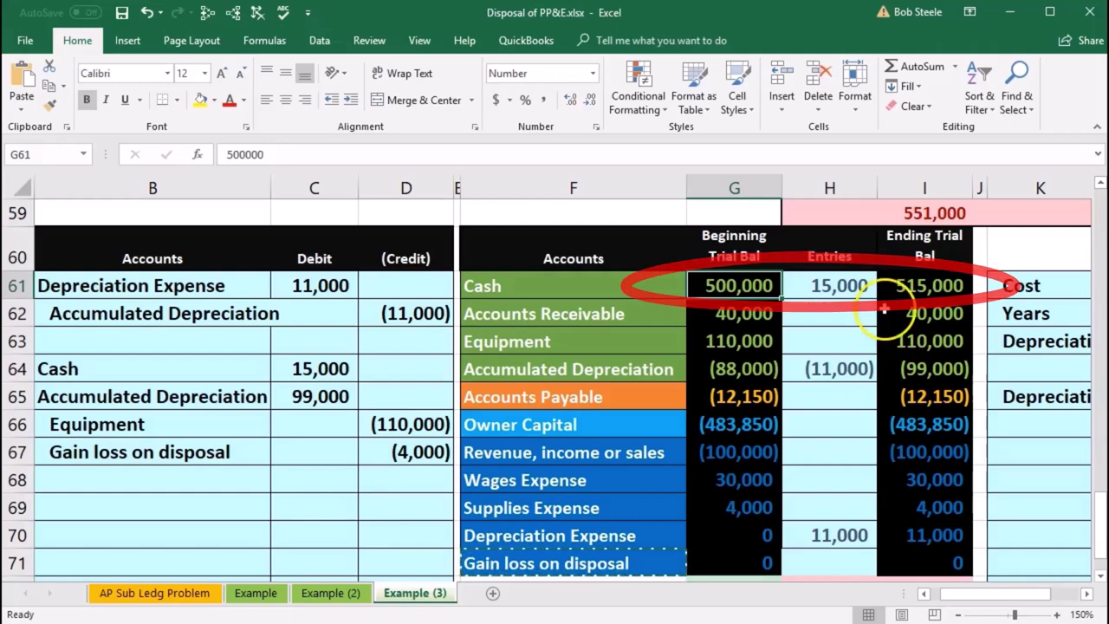
Add the disposal debit in C65 to the Accumulated Depreciation entries formula in H64, making it =D62+C65
drag(247, 396, 299, 396)
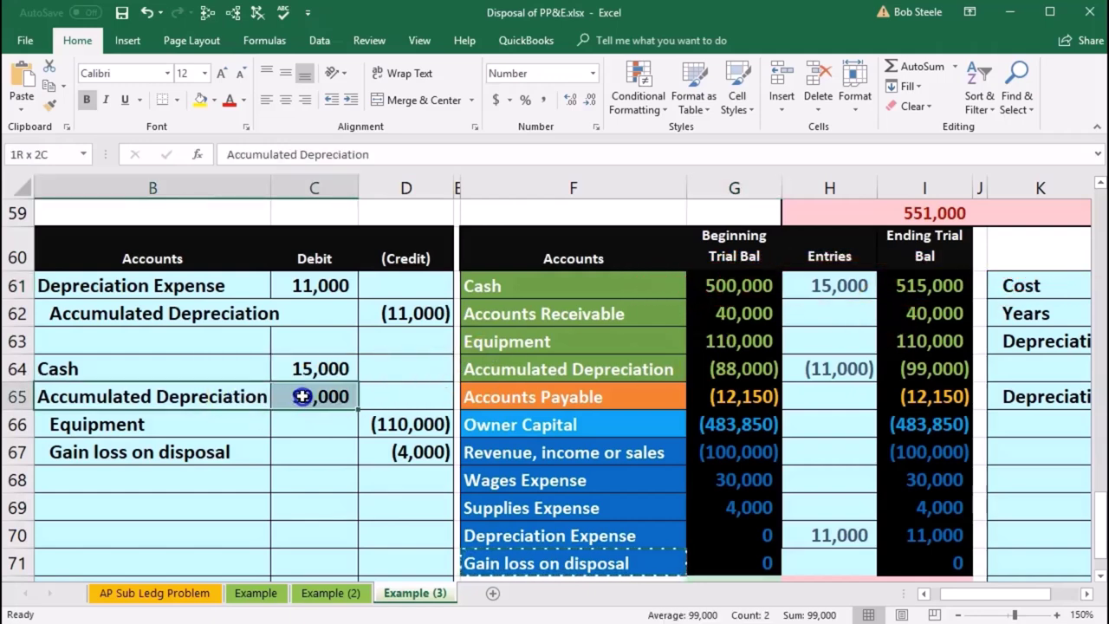
drag(619, 369, 780, 370)
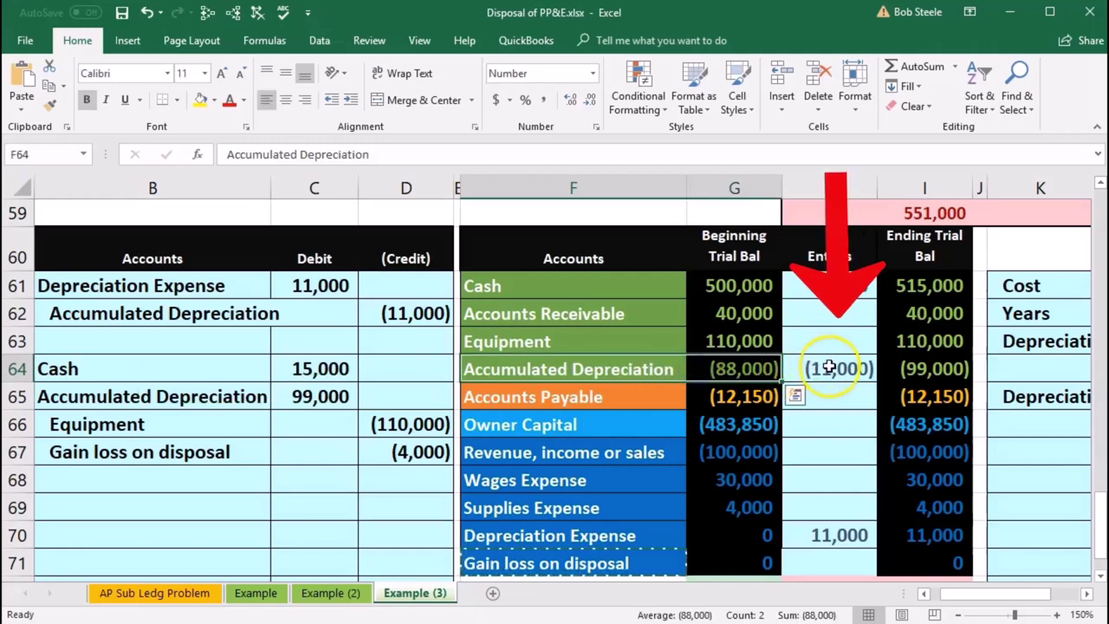
click(829, 367)
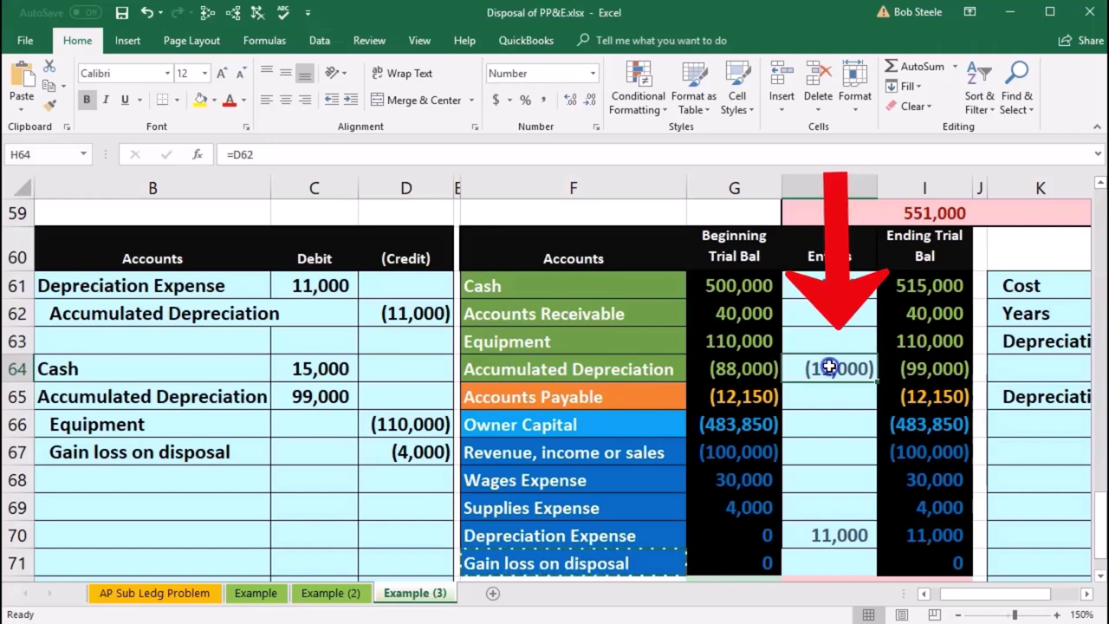
double_click(830, 367)
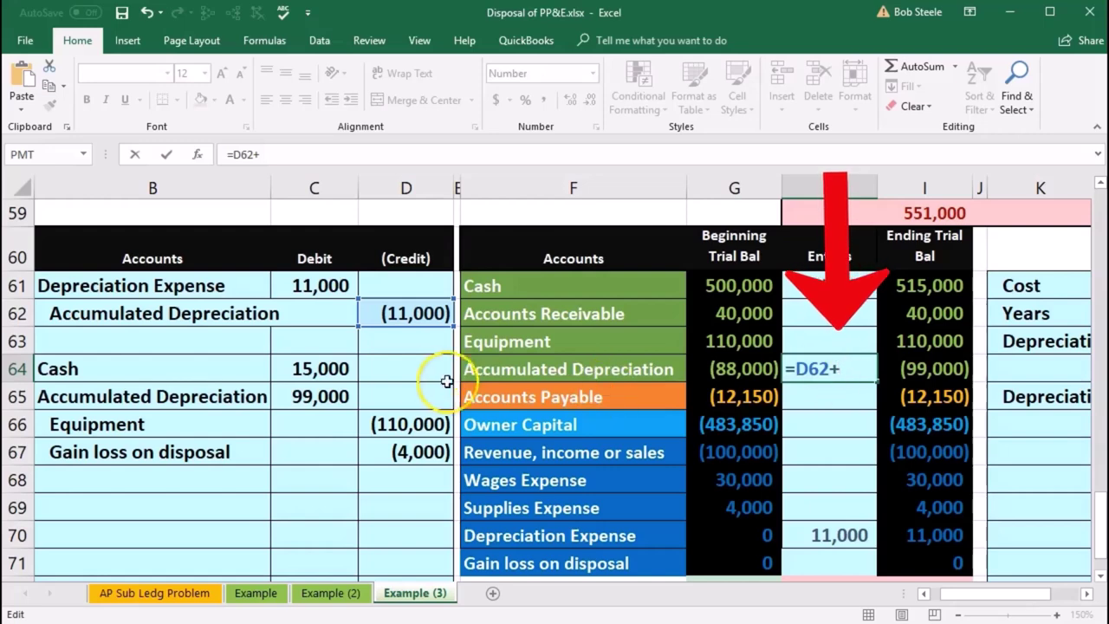
text(+)
click(336, 396)
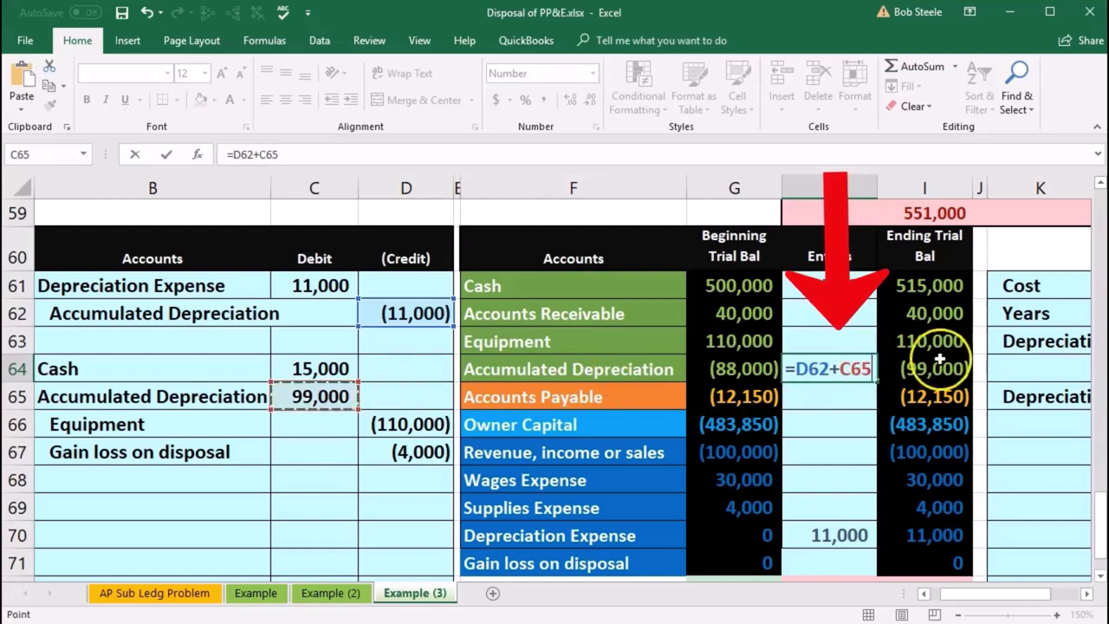
key(Return)
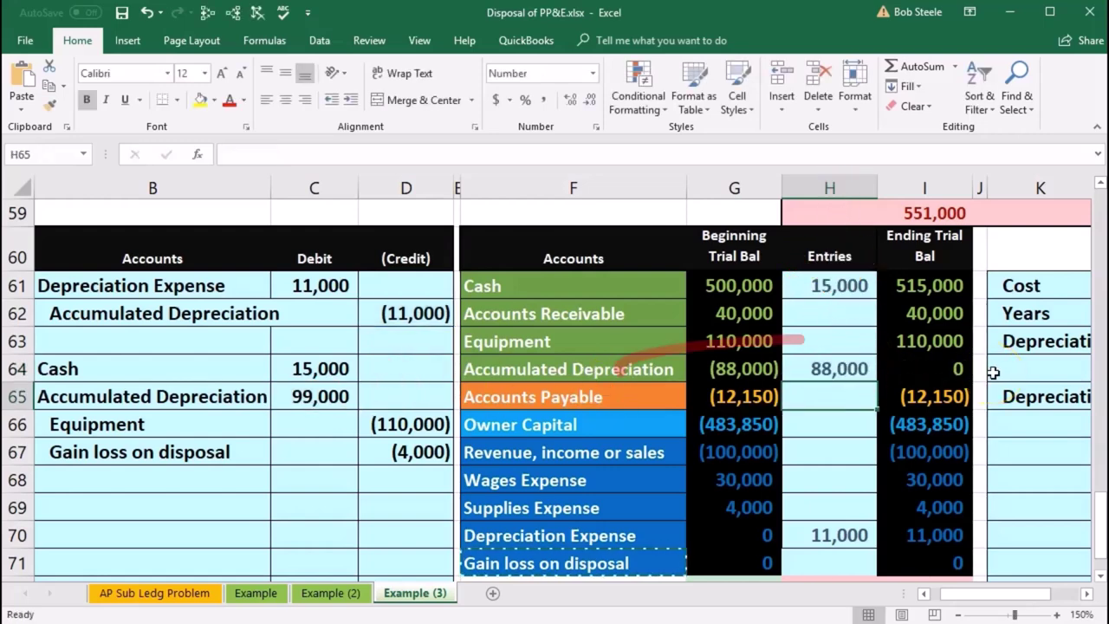
Post the equipment credit to the trial balance by linking the Equipment entries cell H63 to D66
drag(164, 425, 377, 424)
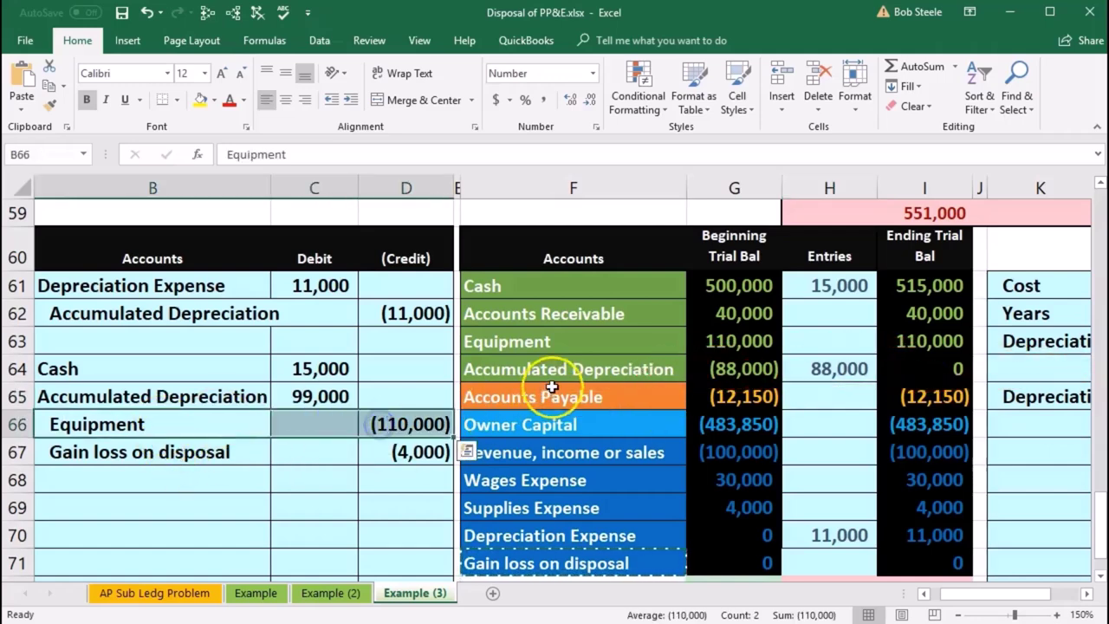
drag(572, 369, 718, 368)
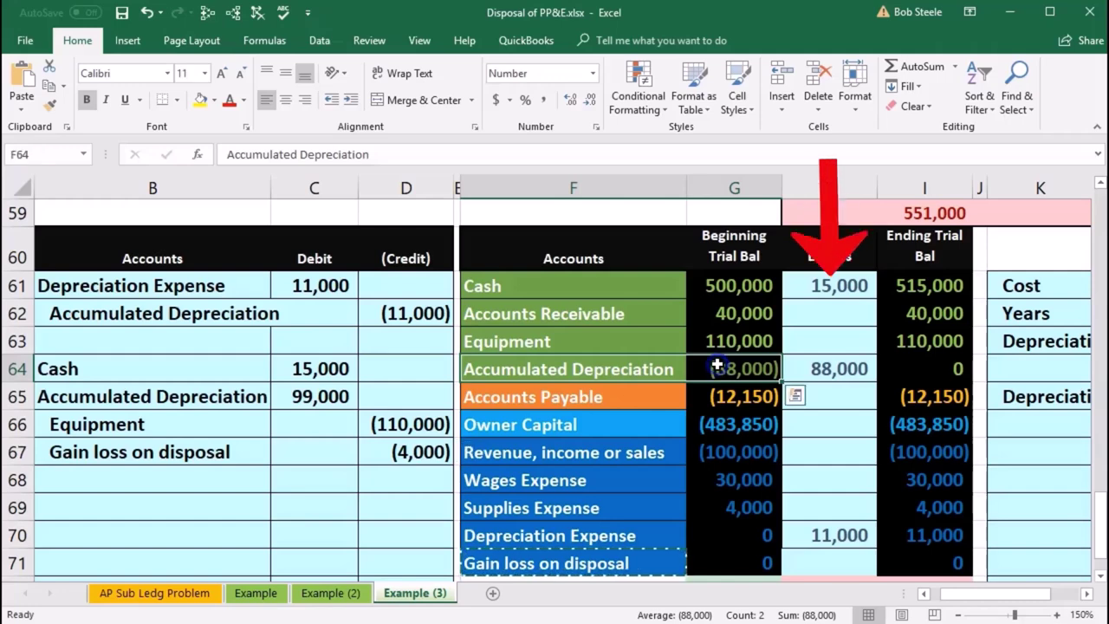
drag(657, 346, 719, 340)
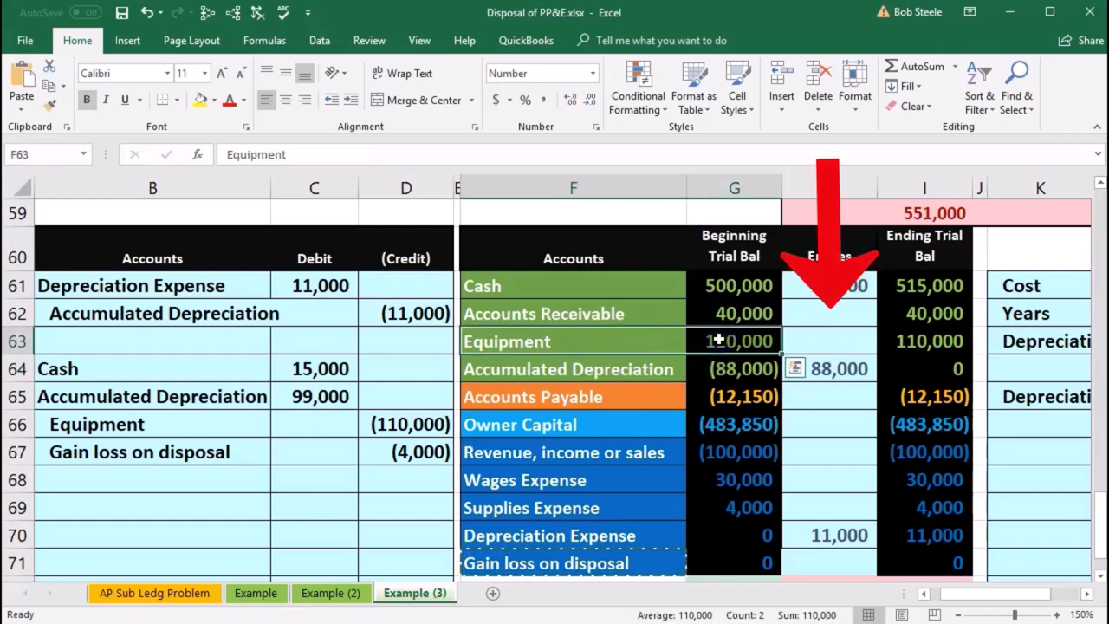
click(806, 340)
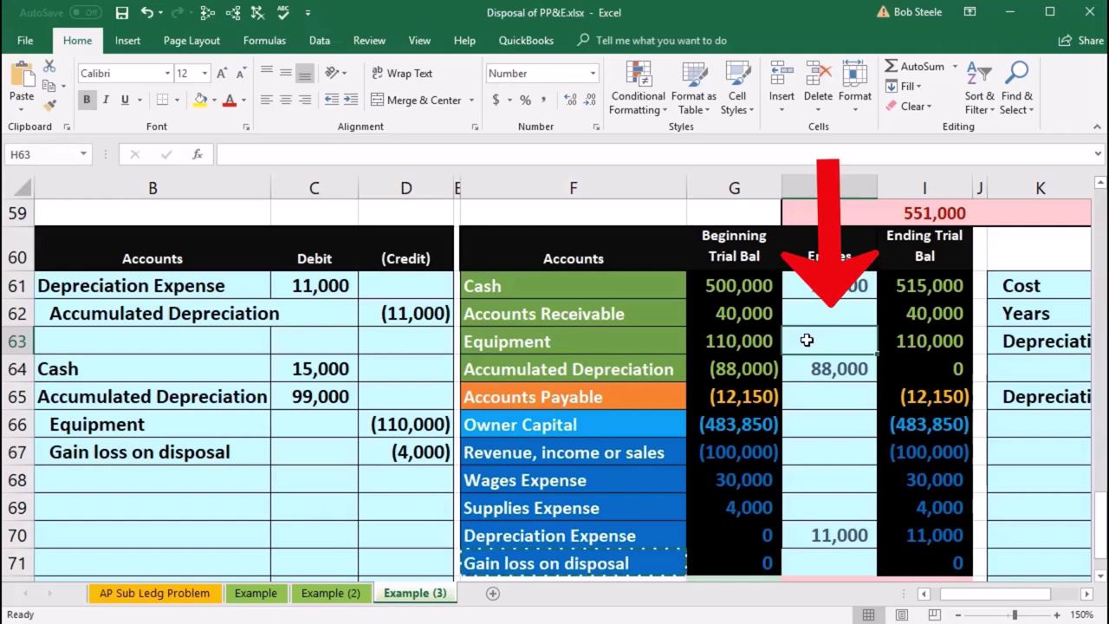
text(=)
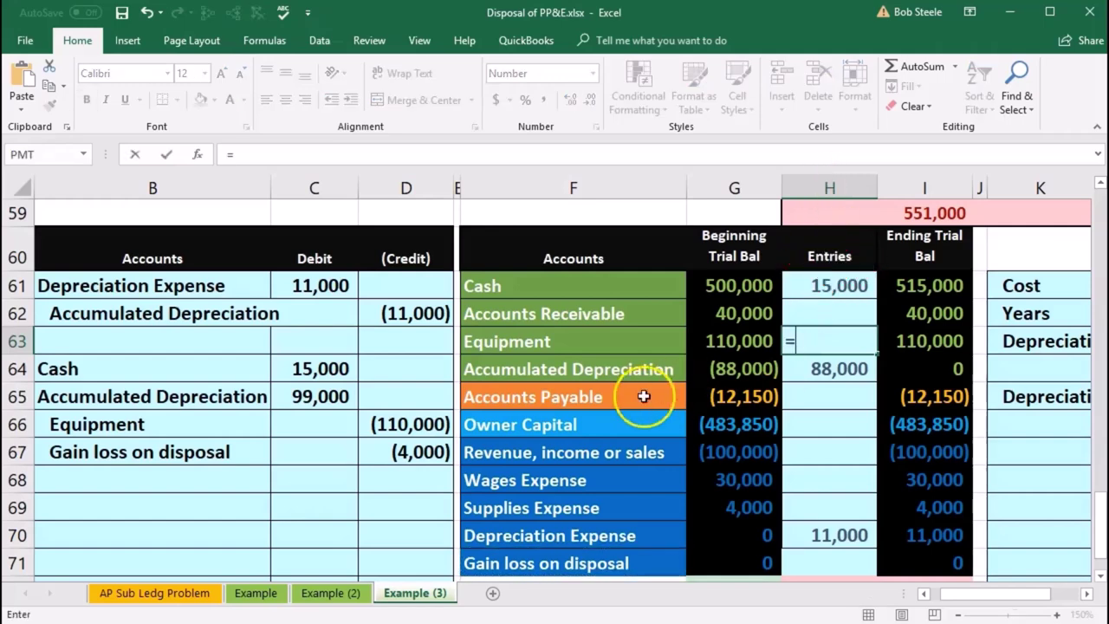
click(420, 423)
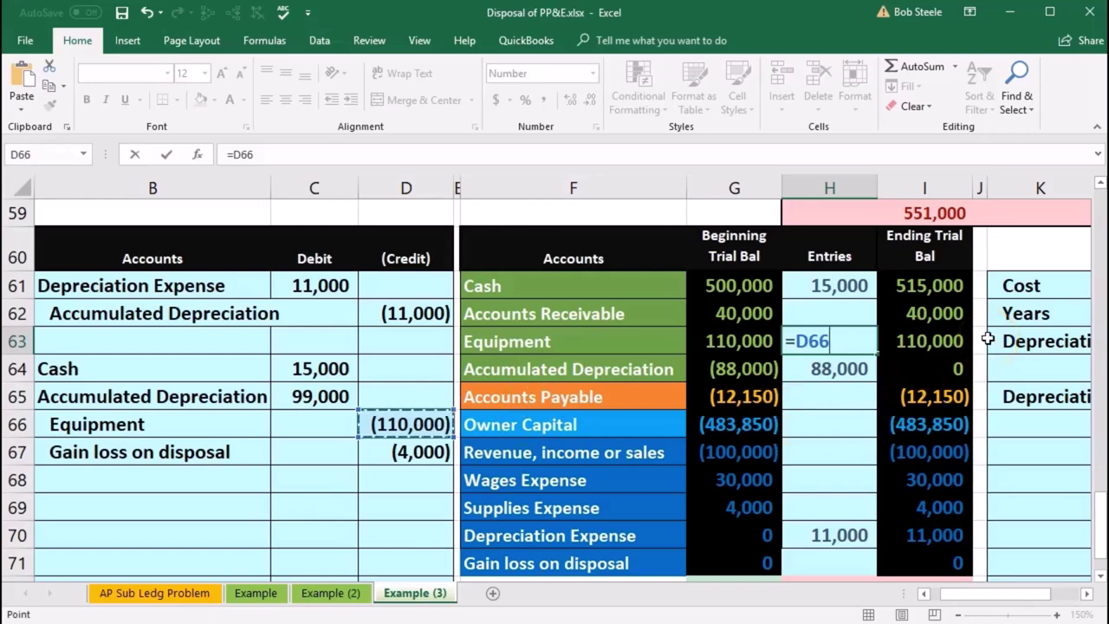
key(Return)
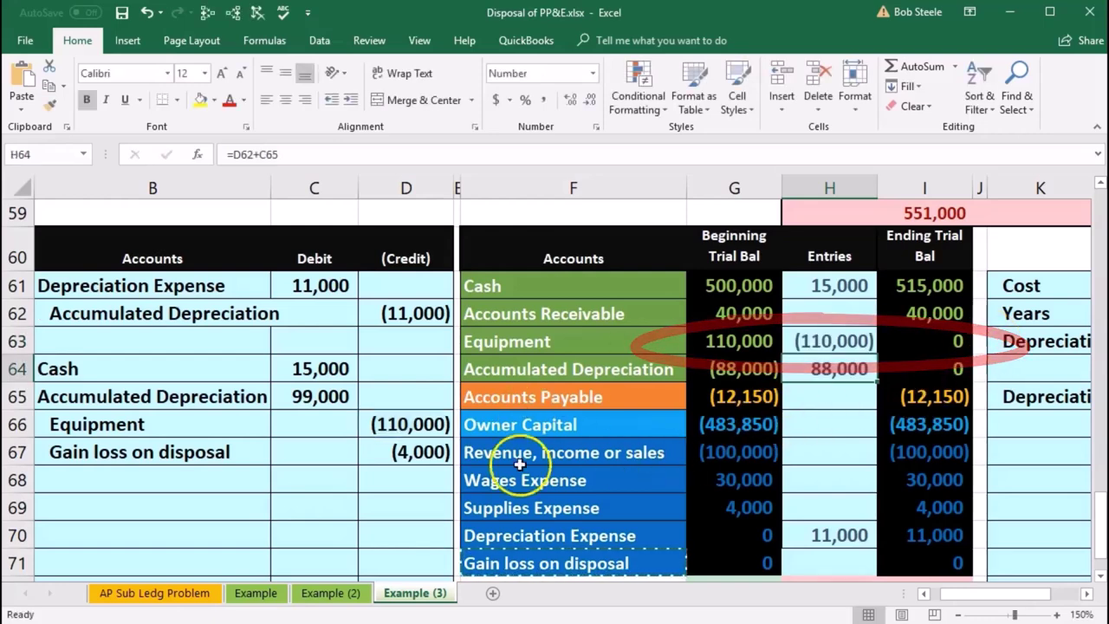
Post the disposal gain to the trial balance by linking the Gain loss on disposal entries cell H71 to D67
click(218, 453)
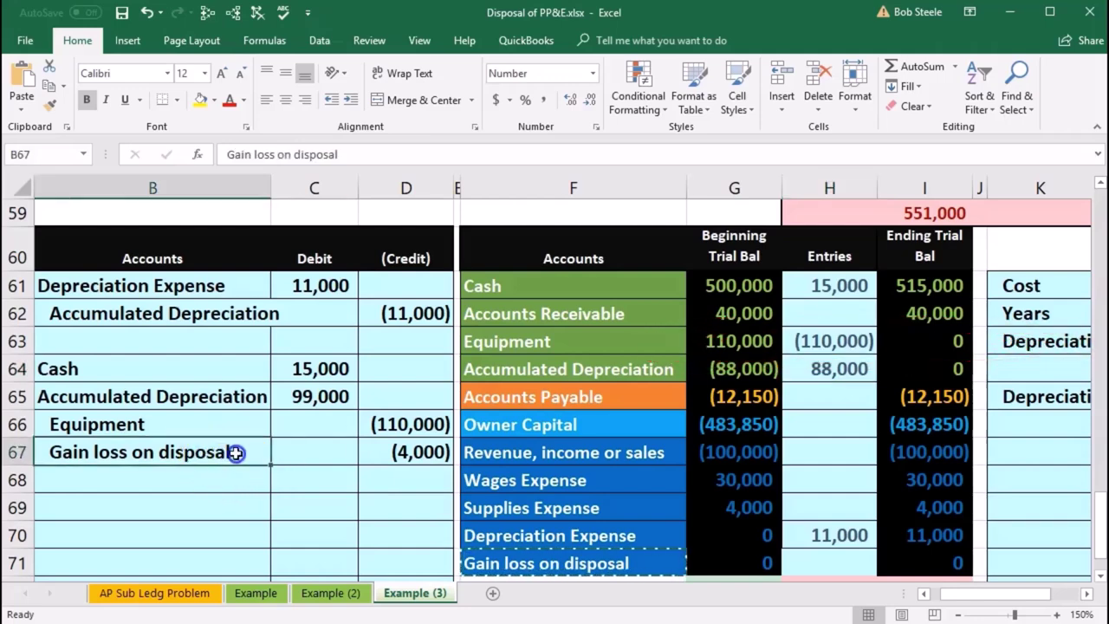
drag(218, 453, 383, 459)
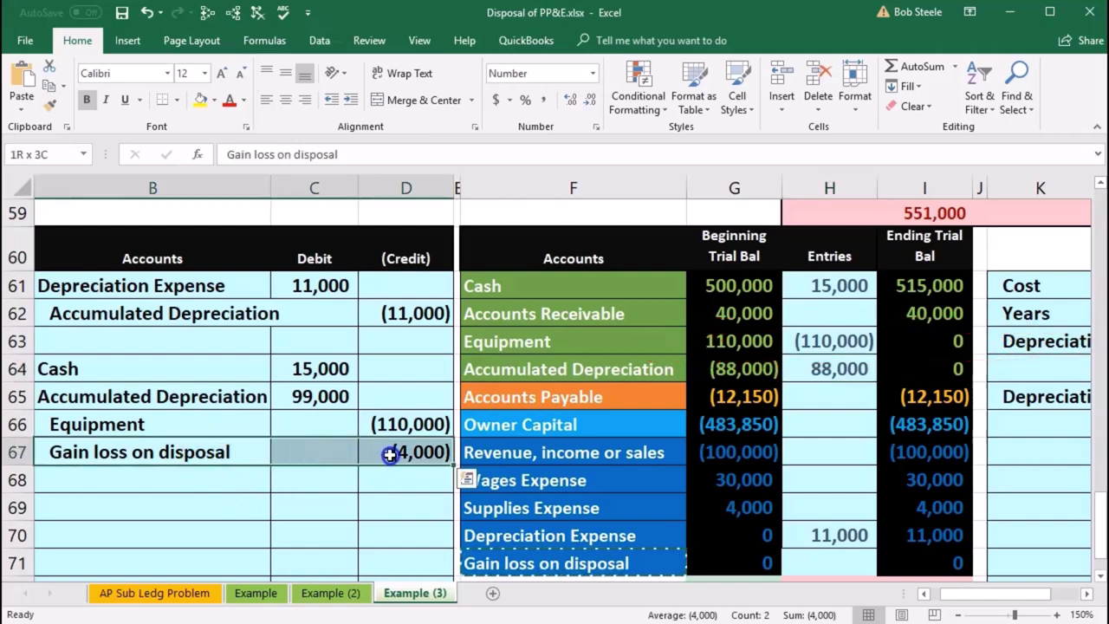
click(816, 560)
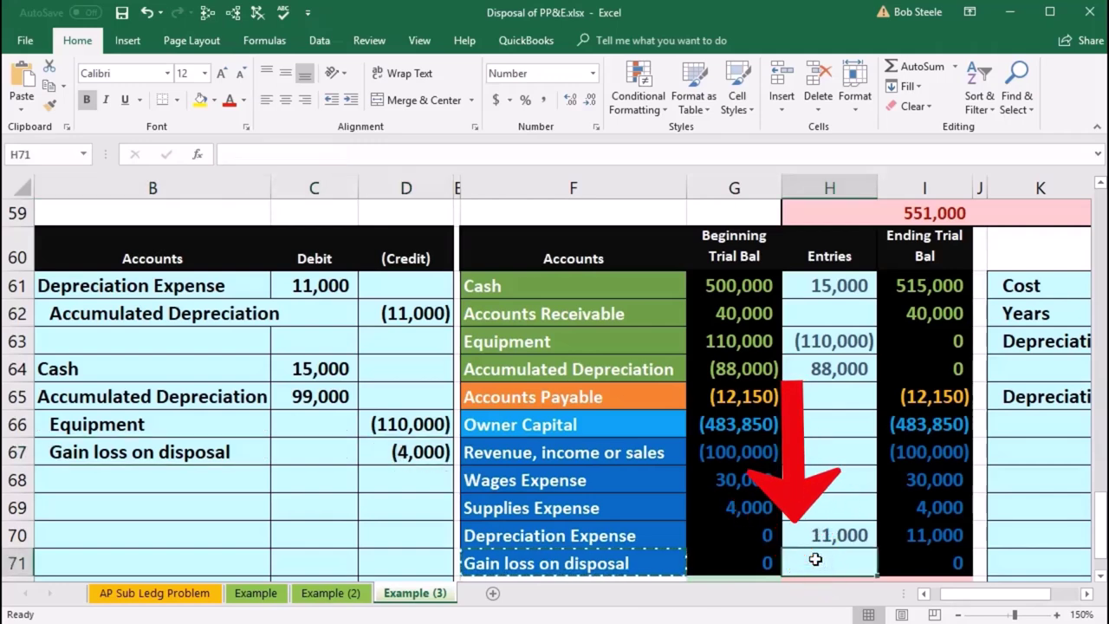
text(=)
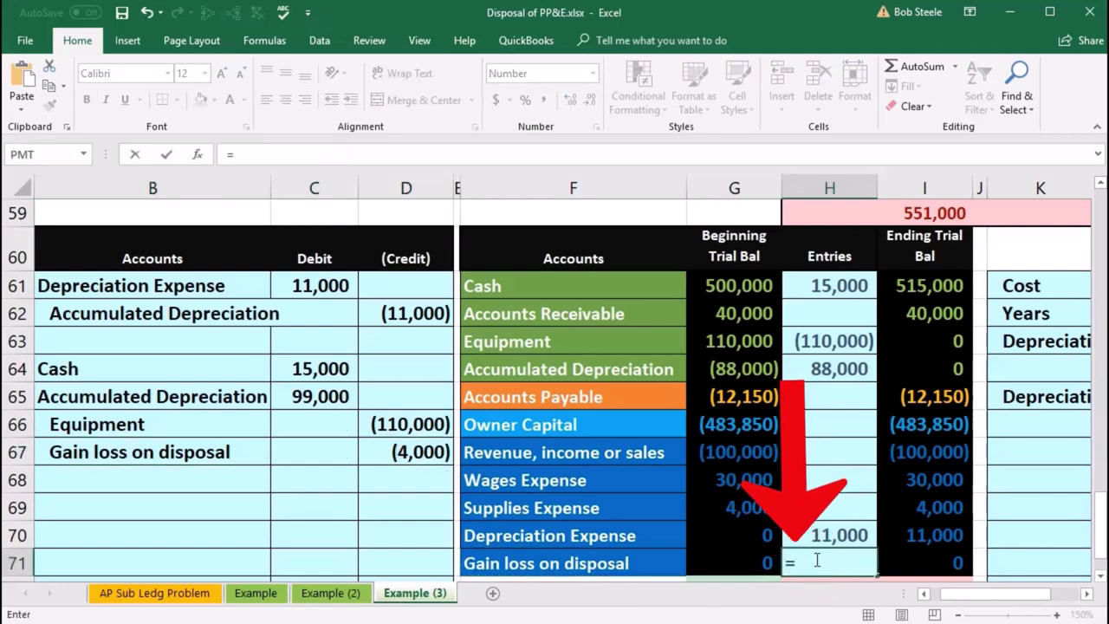
click(412, 451)
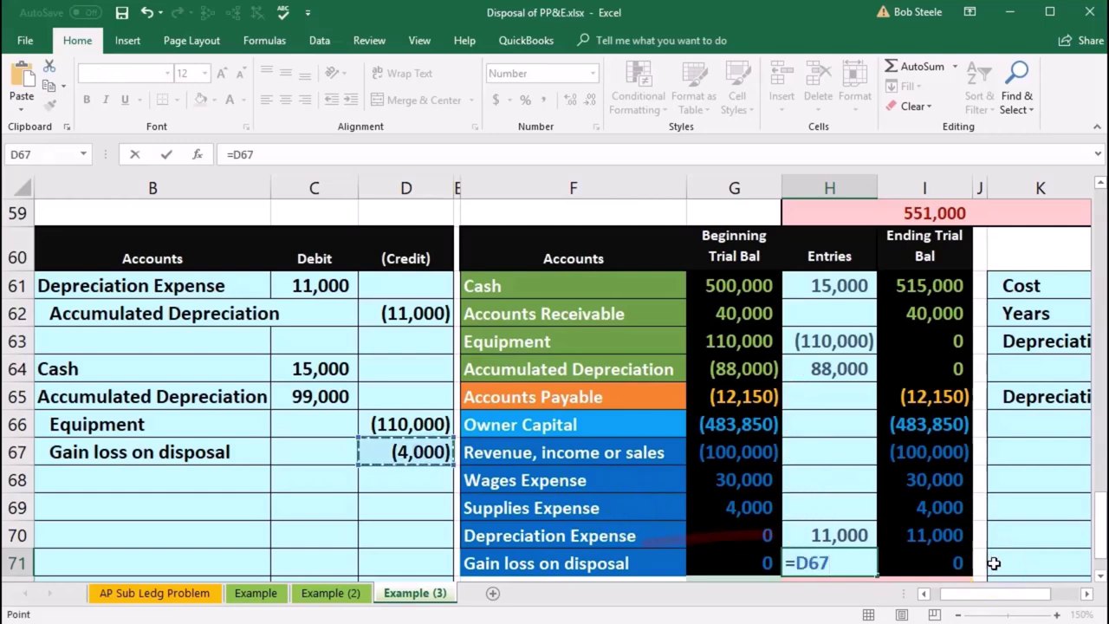
key(Return)
Review the trial balance totals and the ending balances of Equipment, Accumulated Depreciation, Depreciation Expense and Gain loss on disposal, plus the Cash entry
scroll(995, 563, down, 1)
scroll(994, 563, down, 1)
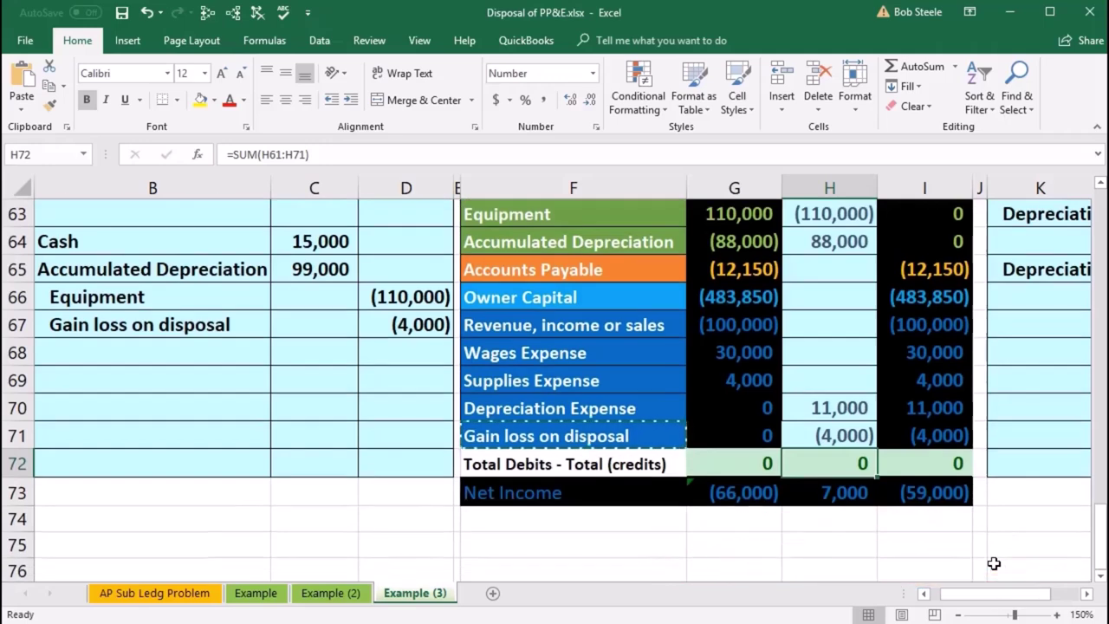
scroll(995, 563, up, 1)
mouse_move(936, 315)
mouse_down()
mouse_move(938, 332)
mouse_move(1023, 342)
mouse_move(876, 295)
mouse_up()
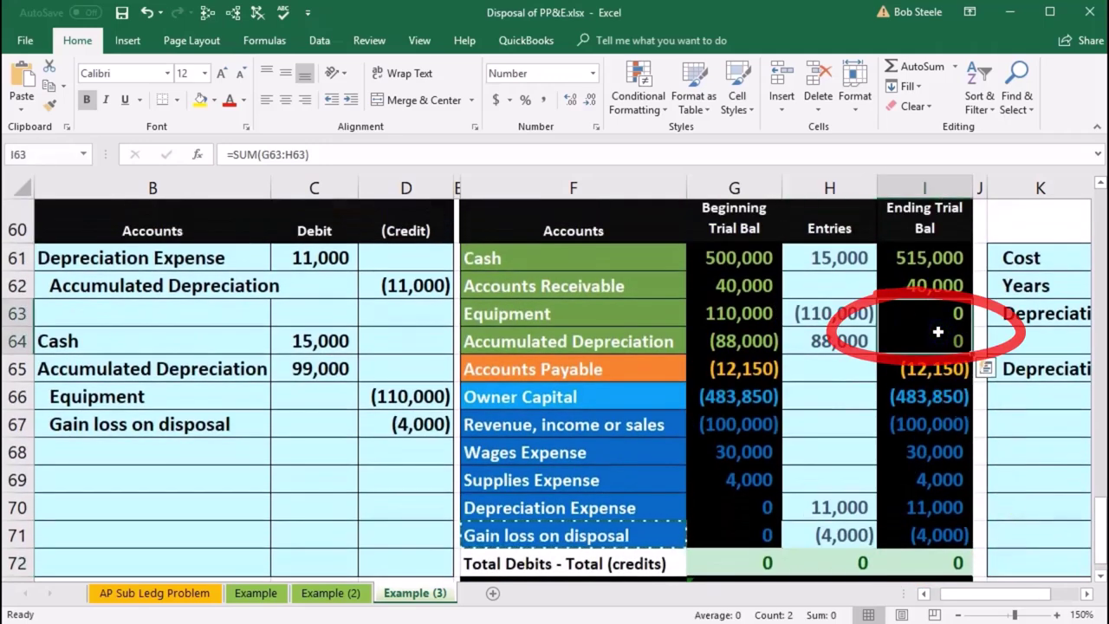
click(845, 257)
scroll(835, 448, down, 1)
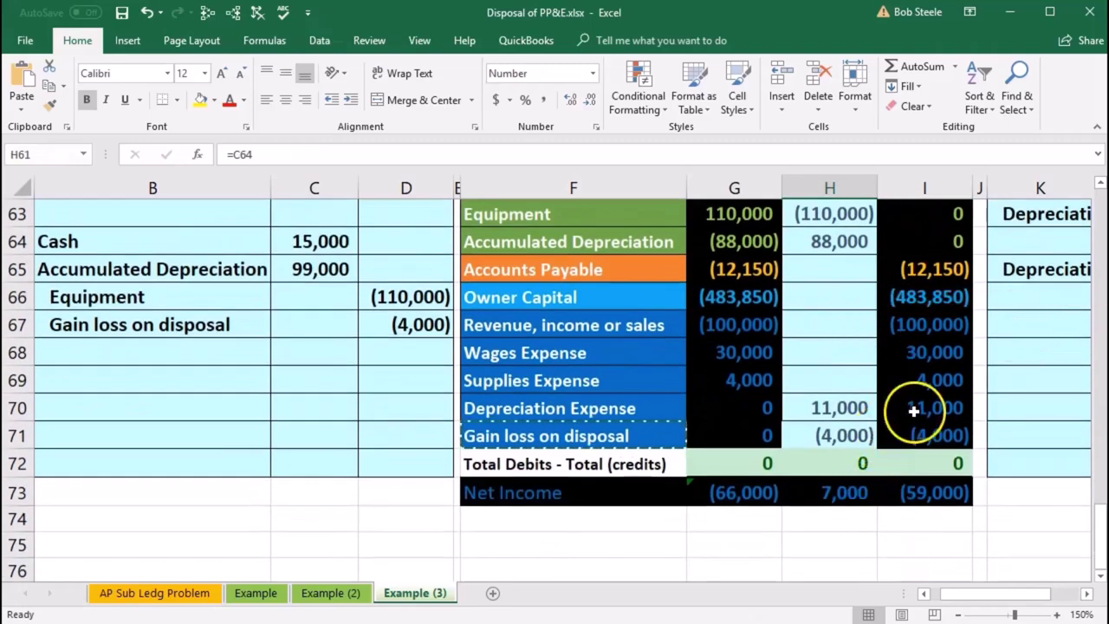
click(914, 411)
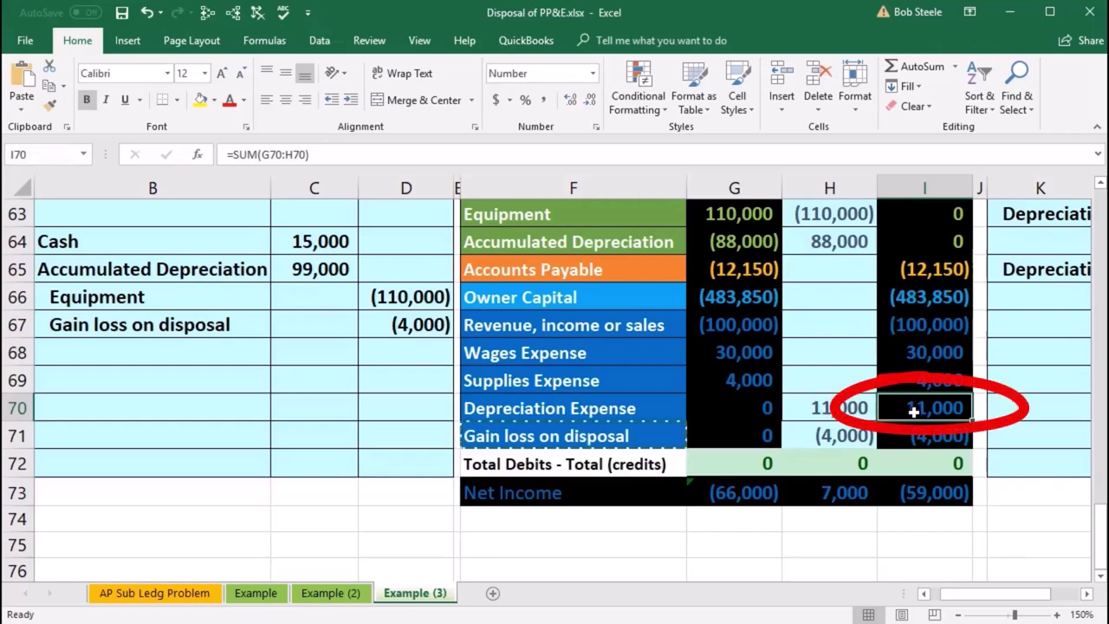
click(914, 439)
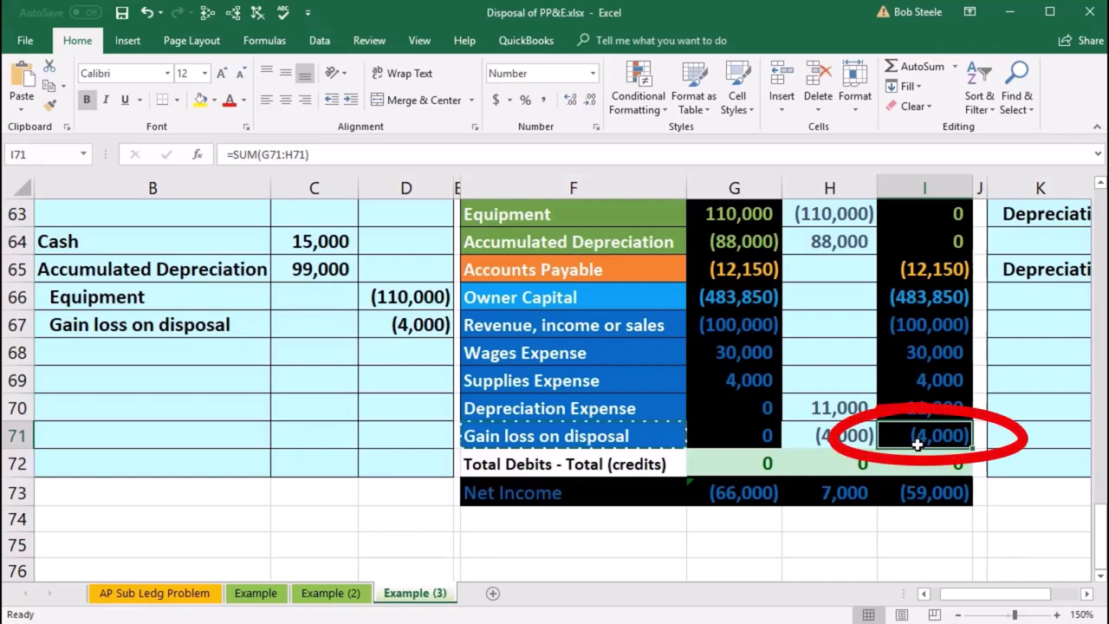
scroll(426, 451, up, 1)
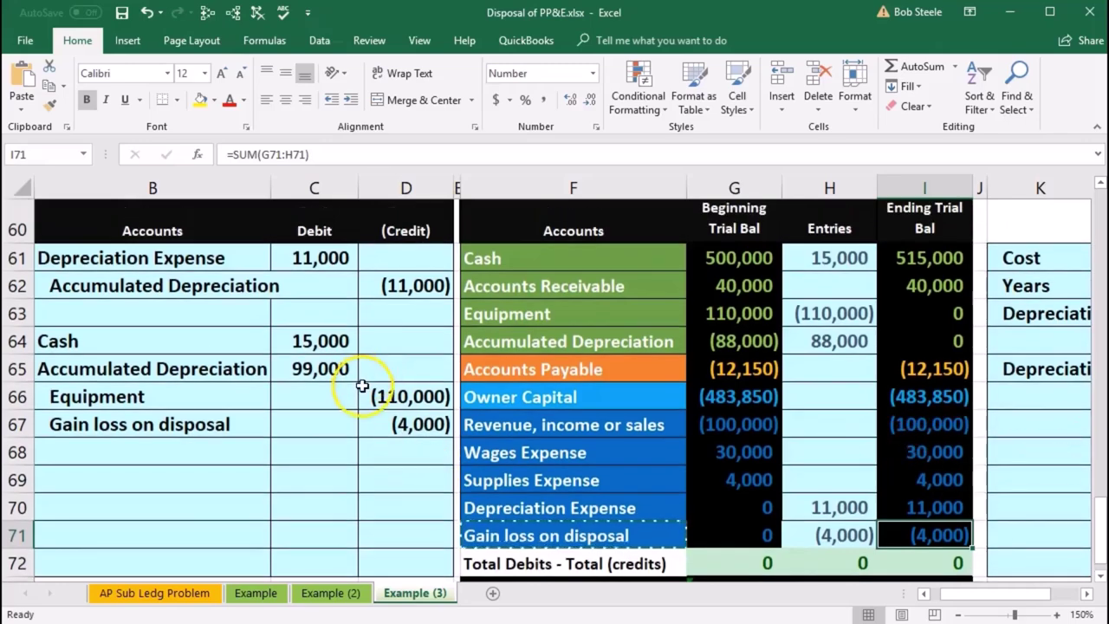
scroll(371, 396, down, 1)
Examine the Net Income formulas in G73 and H73, comparing the row across the trial balance columns and checking the Depreciation Expense entry
double_click(838, 498)
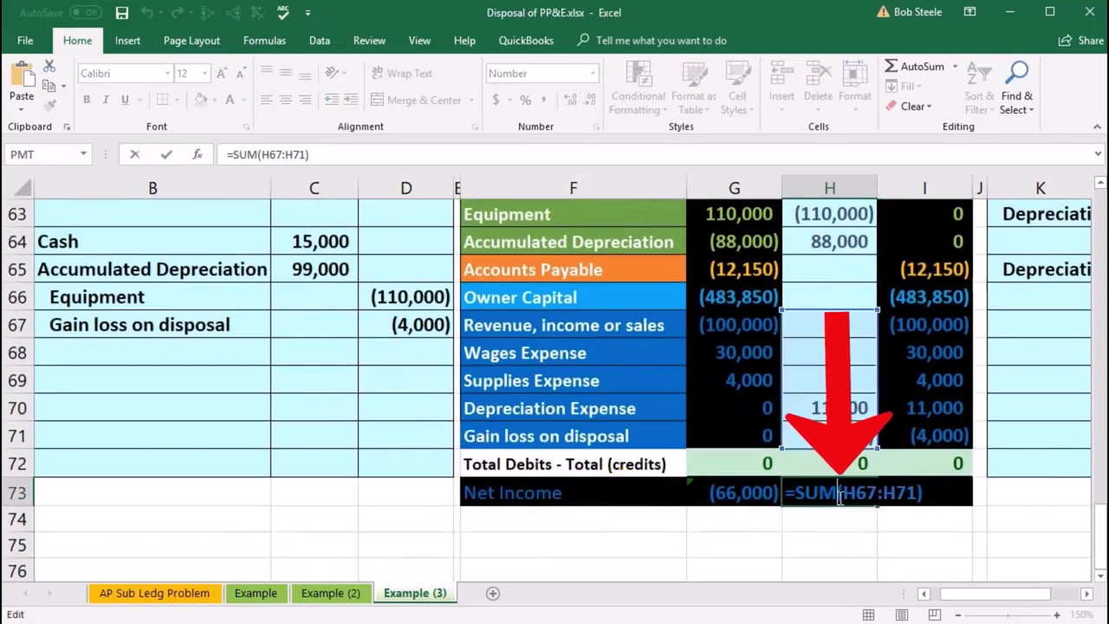
key(Return)
click(774, 492)
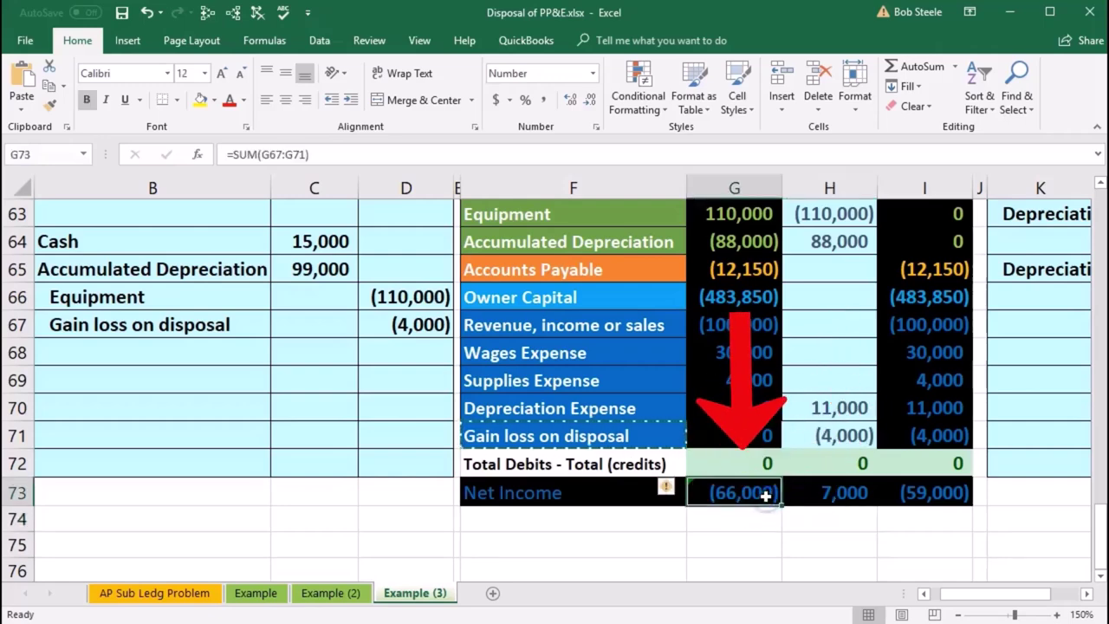
double_click(766, 494)
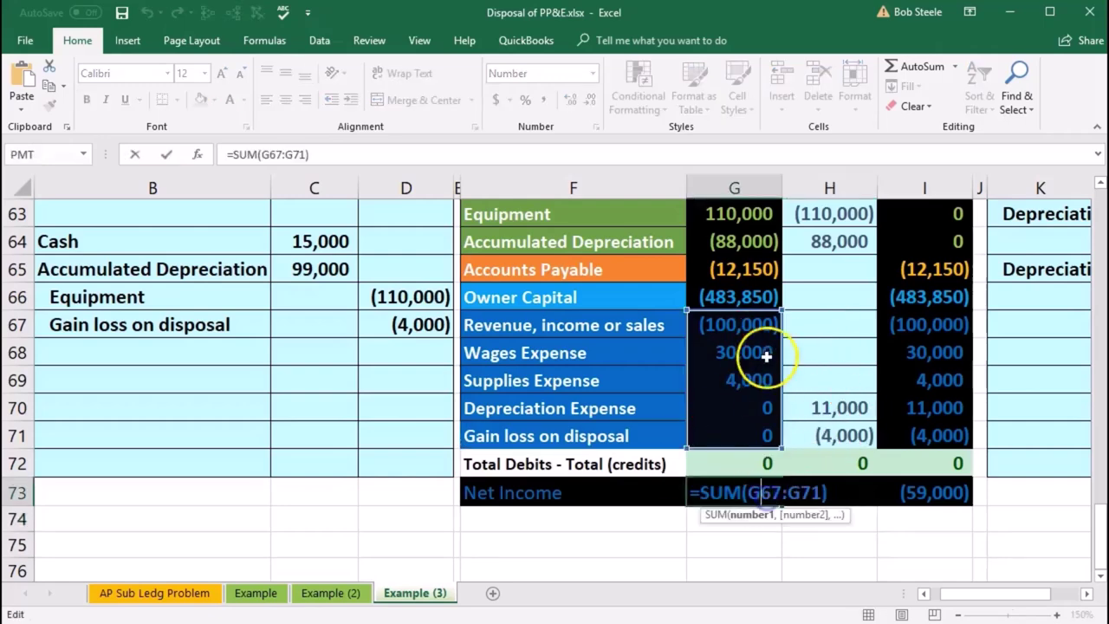
key(Return)
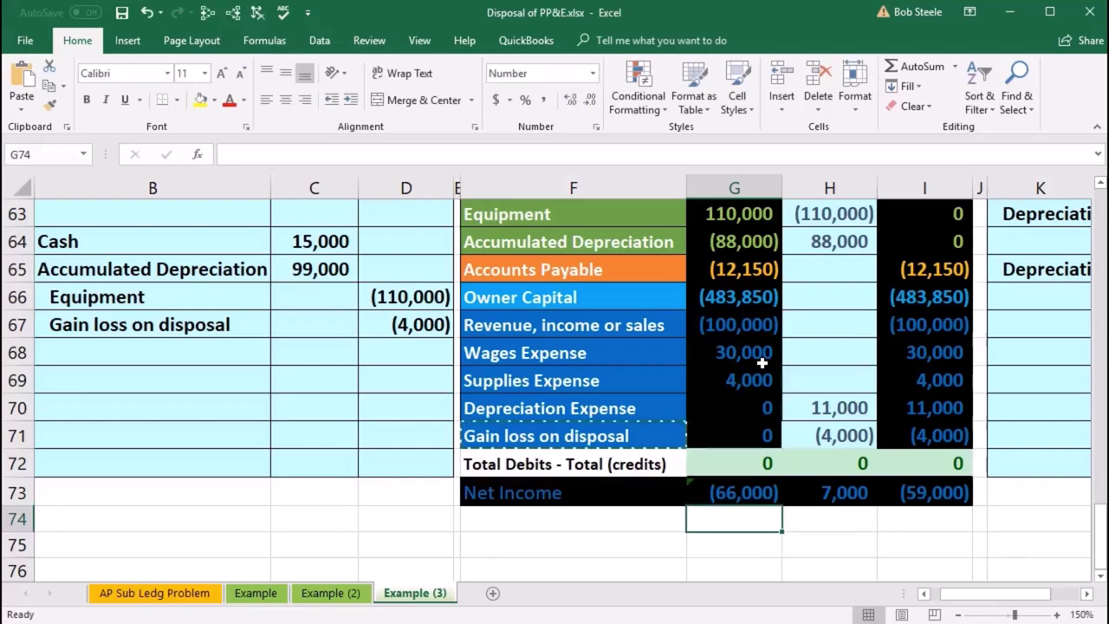
click(845, 493)
double_click(846, 493)
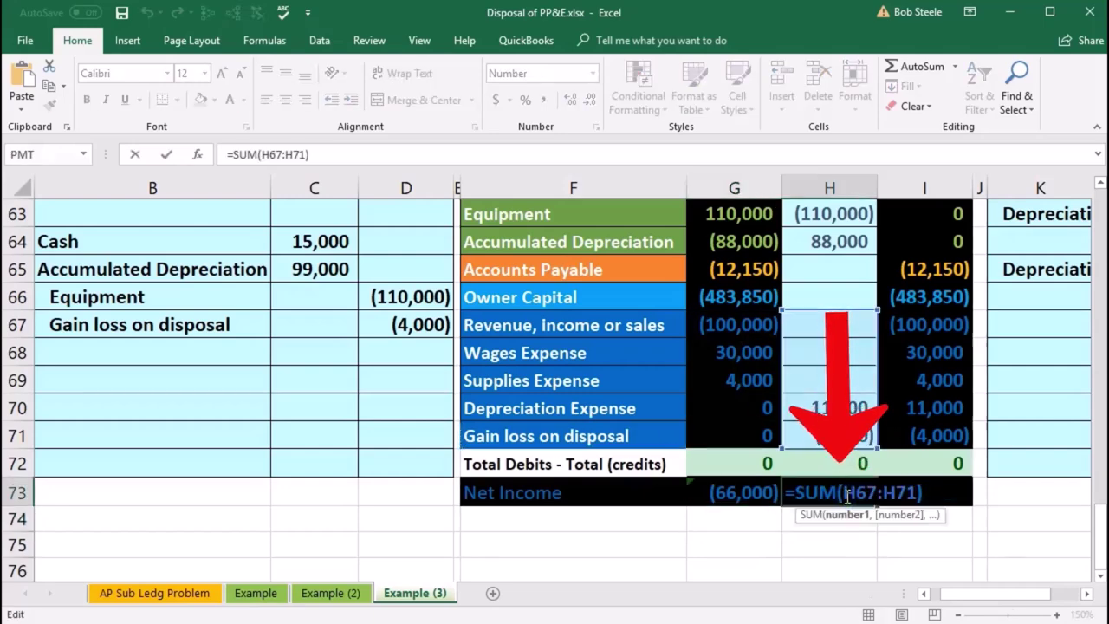
key(Return)
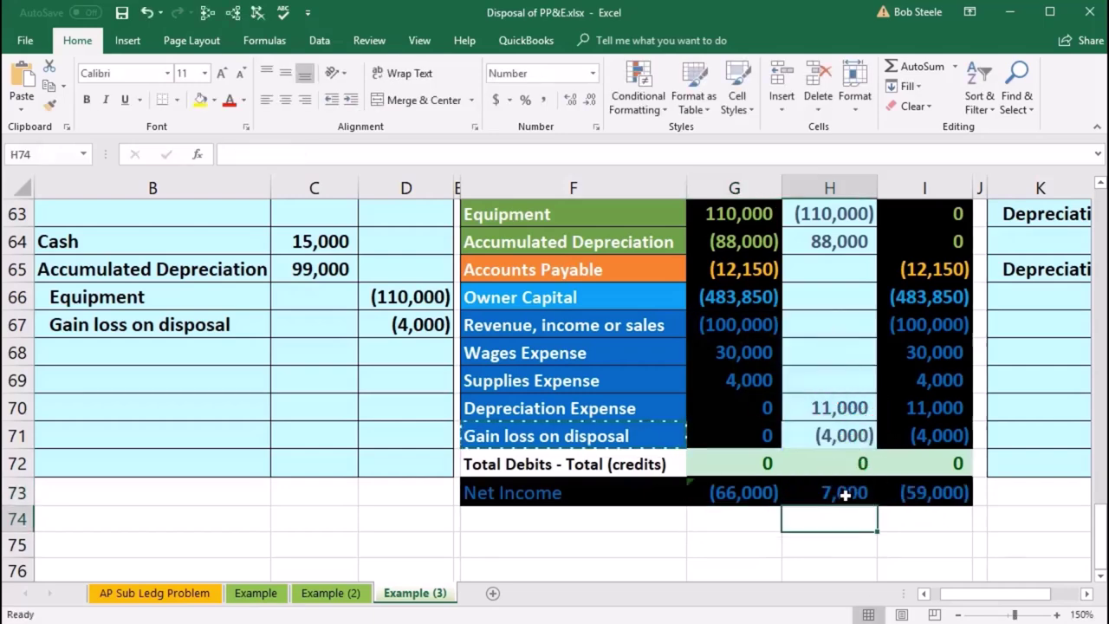
drag(737, 493, 793, 490)
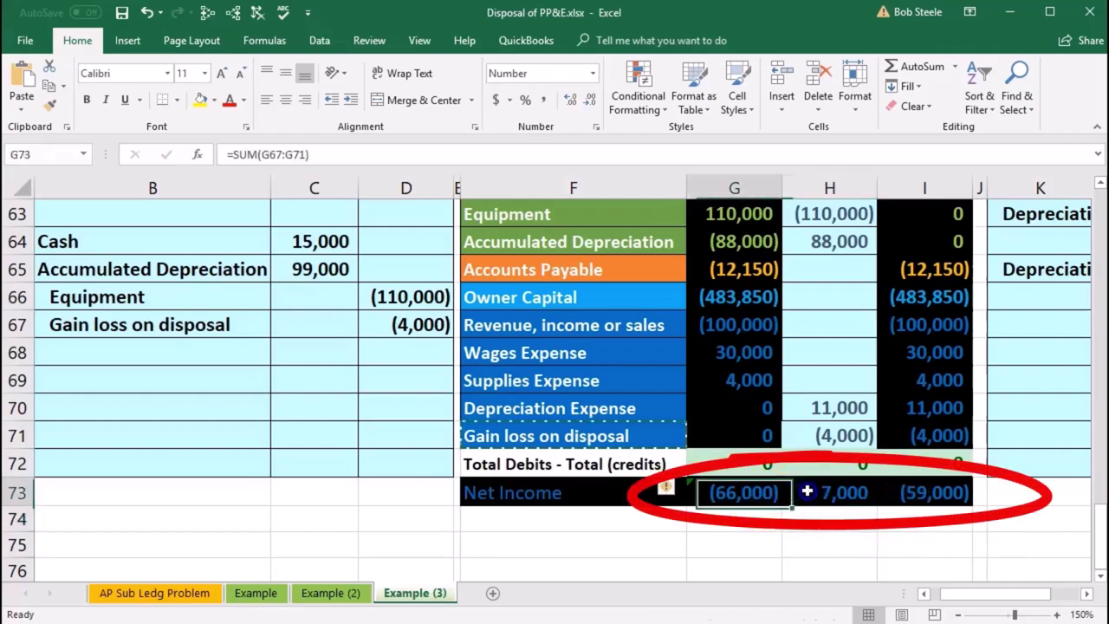
click(834, 543)
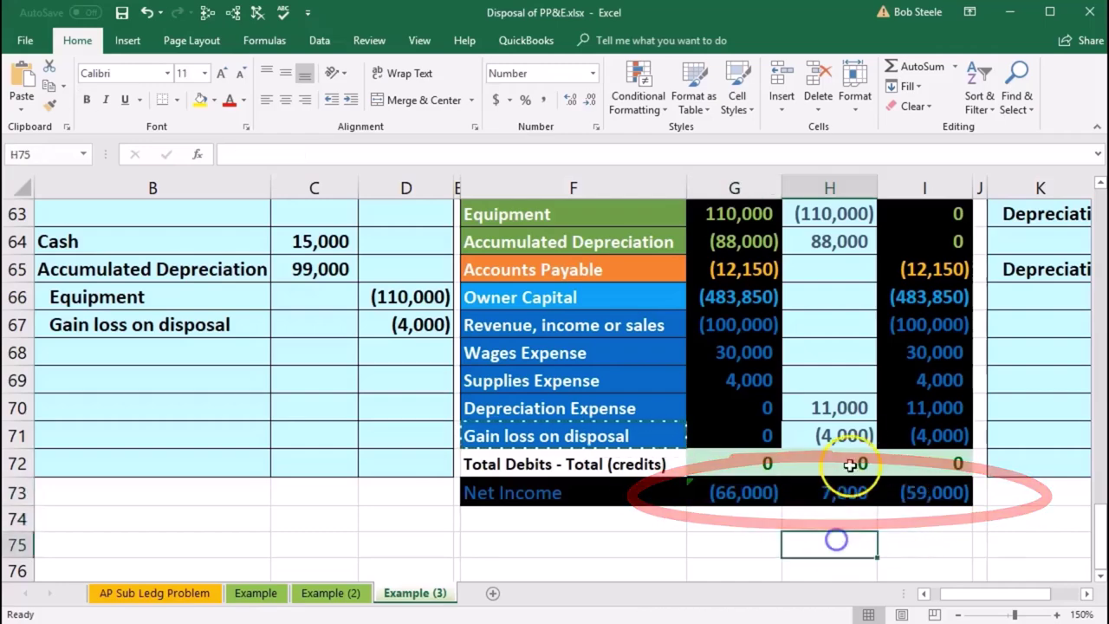
click(845, 413)
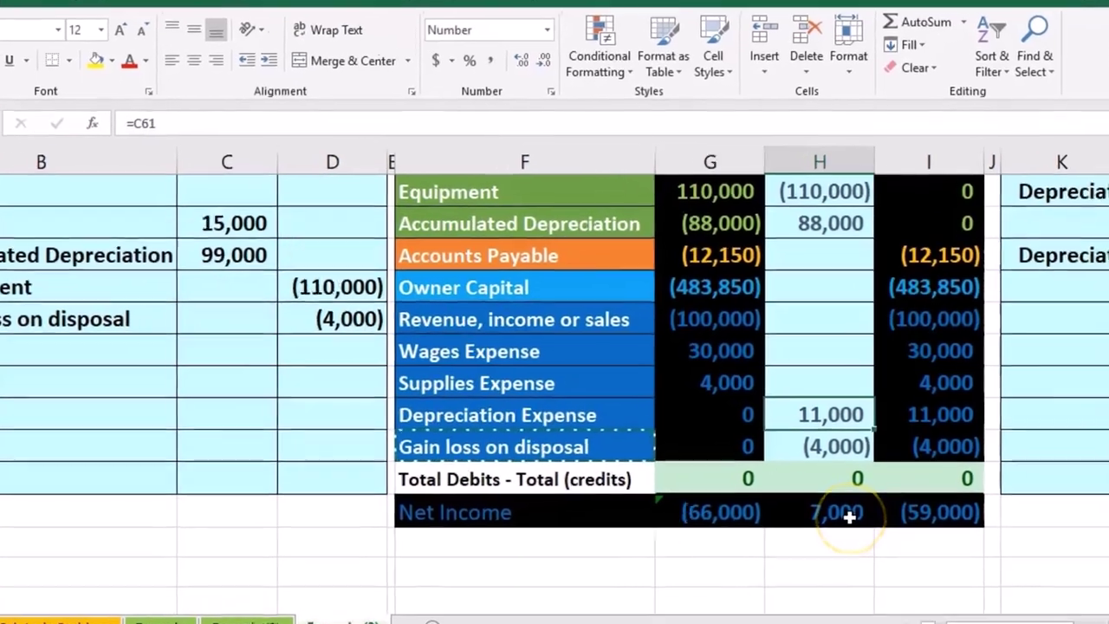